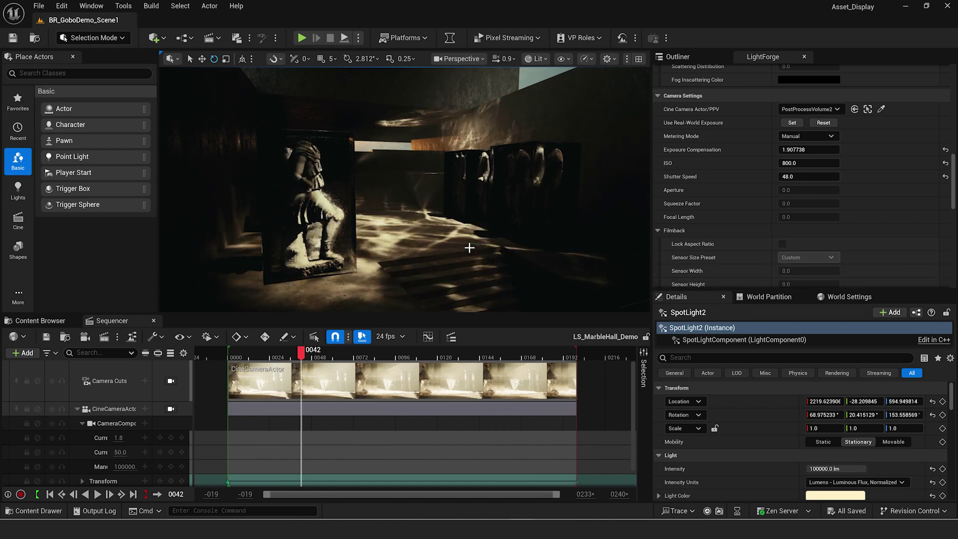
Step: Create a File Media Source asset named FMS_Caustics in the Tutorial_Gobos content folder
{"action": "left_click", "coordinate": [52, 322]}
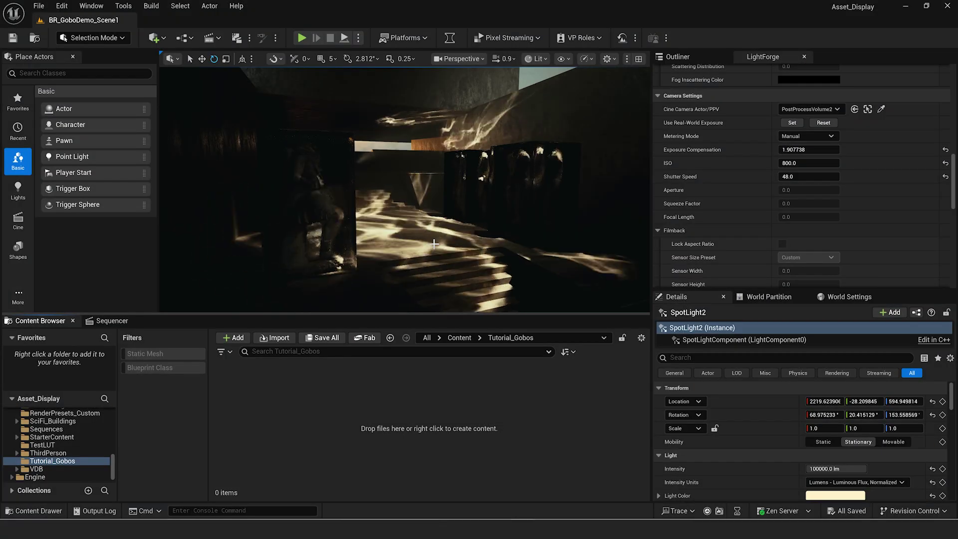
{"action": "right_click", "coordinate": [330, 395]}
{"action": "mouse_move", "coordinate": [397, 322]}
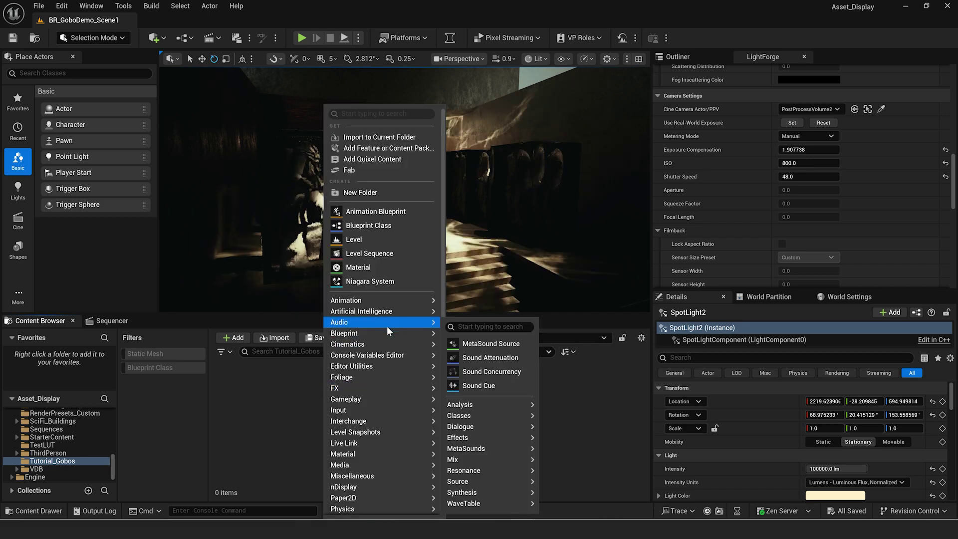
{"action": "type", "text": "file"}
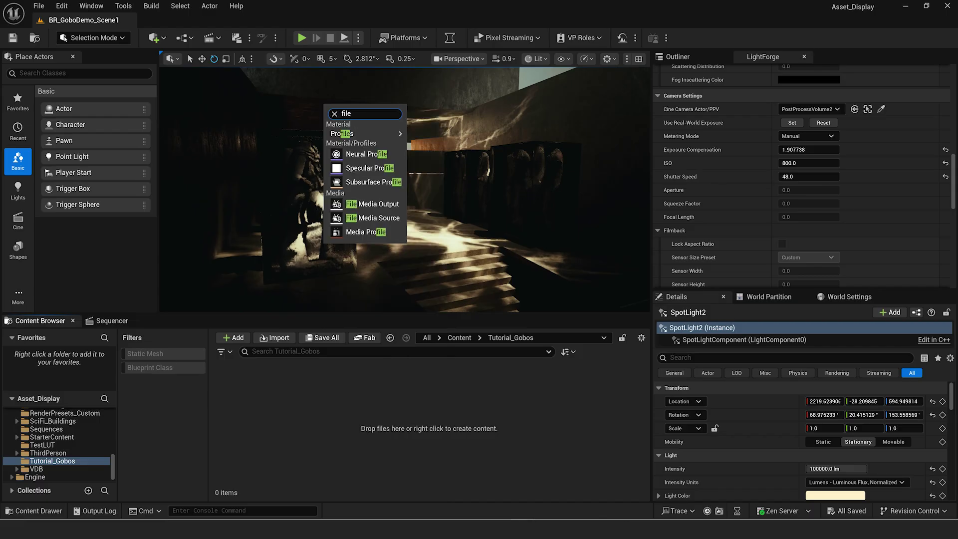
{"action": "left_click", "coordinate": [365, 218]}
{"action": "type", "text": "FMS_"}
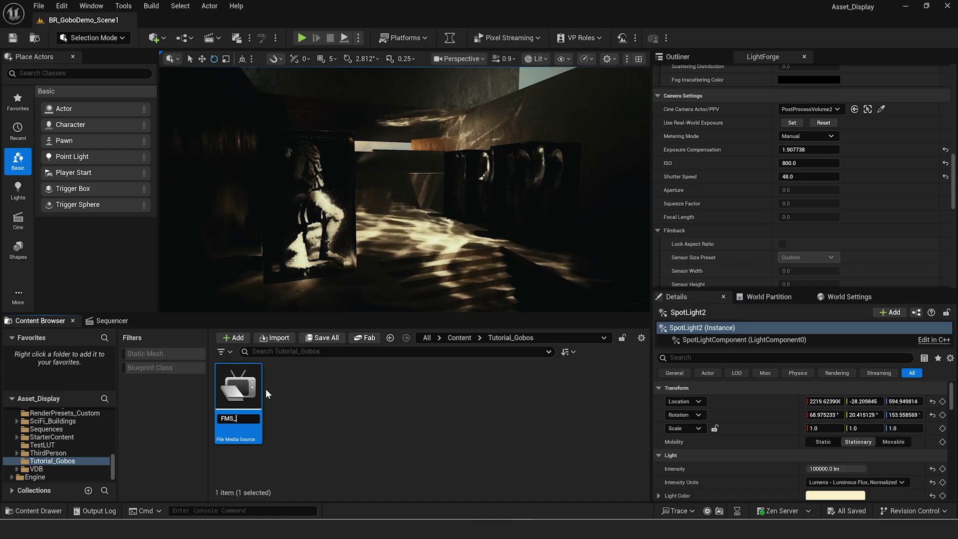
{"action": "type", "text": "Caustics"}
{"action": "key", "text": "Return"}
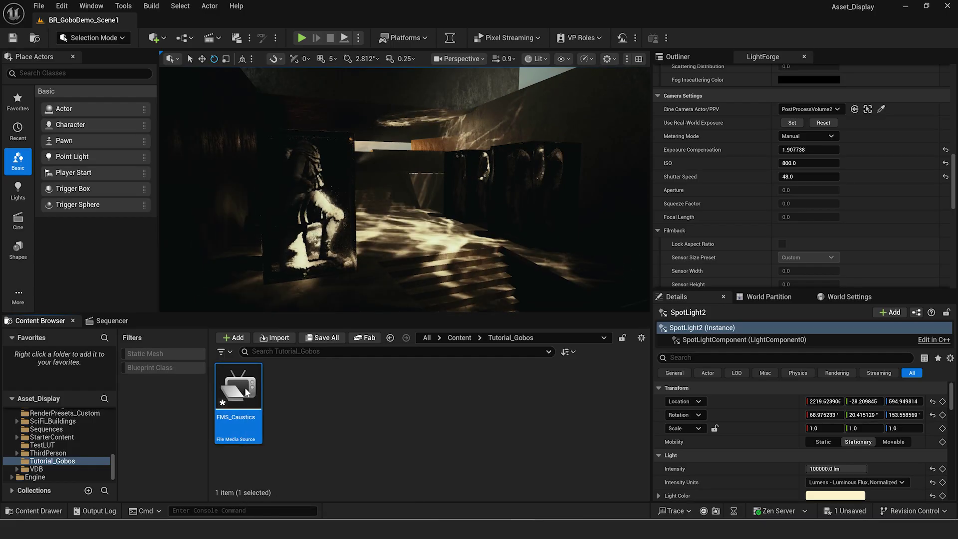
Step: Set the file path of FMS_Caustics to Calm_Loop_Slow_03.mp4 from the Gobo Textures folder Motion > Water Caustics > Loops
{"action": "double_click", "coordinate": [244, 387]}
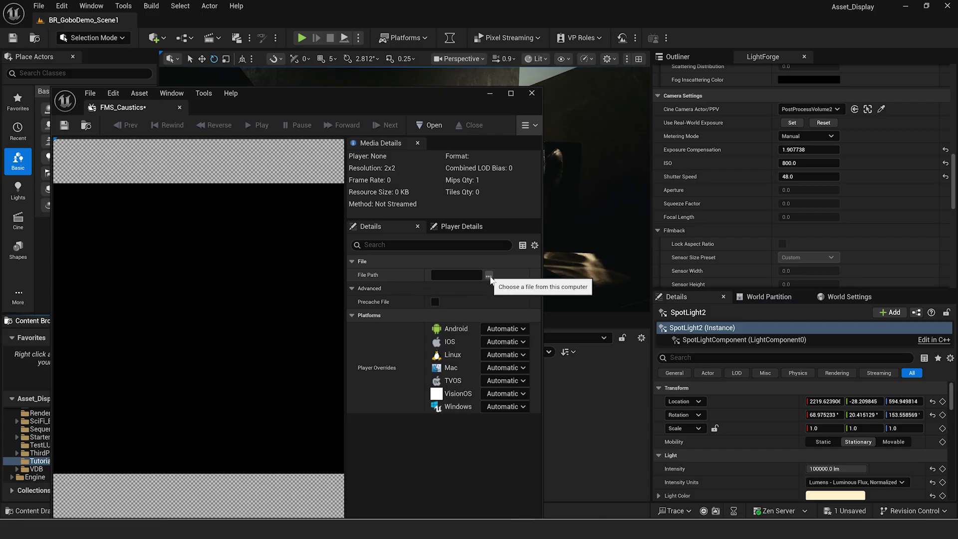
{"action": "left_click_drag", "start_coordinate": [460, 106], "coordinate": [319, 100]}
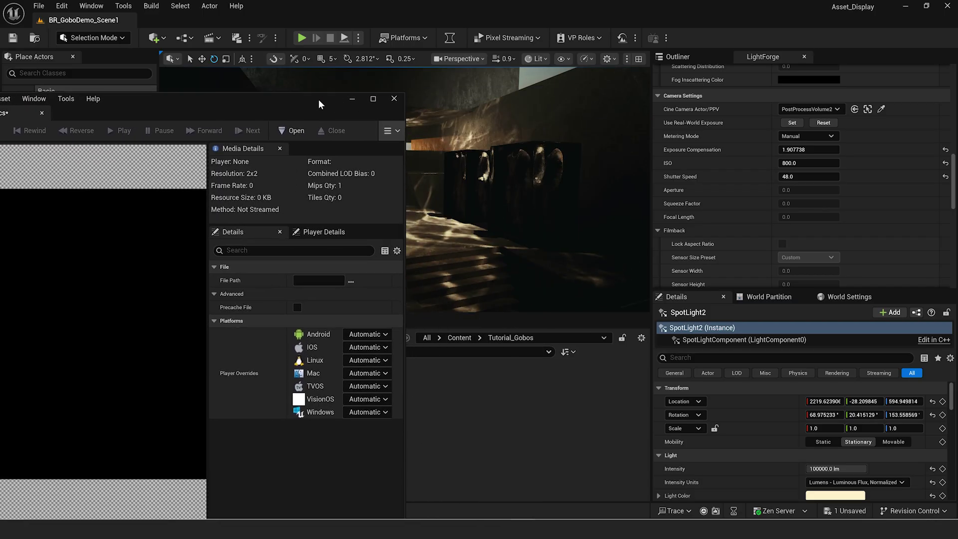
{"action": "left_click", "coordinate": [352, 282]}
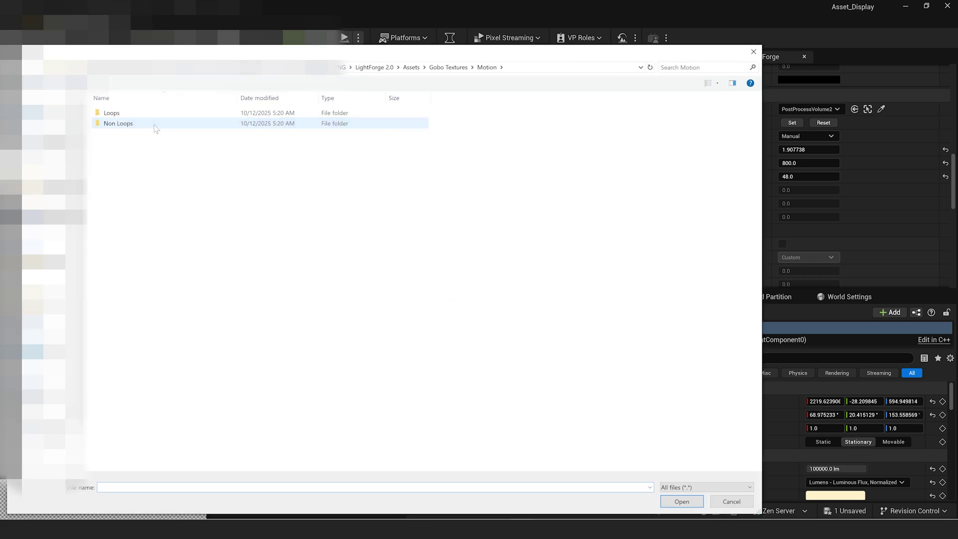
{"action": "double_click", "coordinate": [153, 125]}
{"action": "key", "text": "alt+Up"}
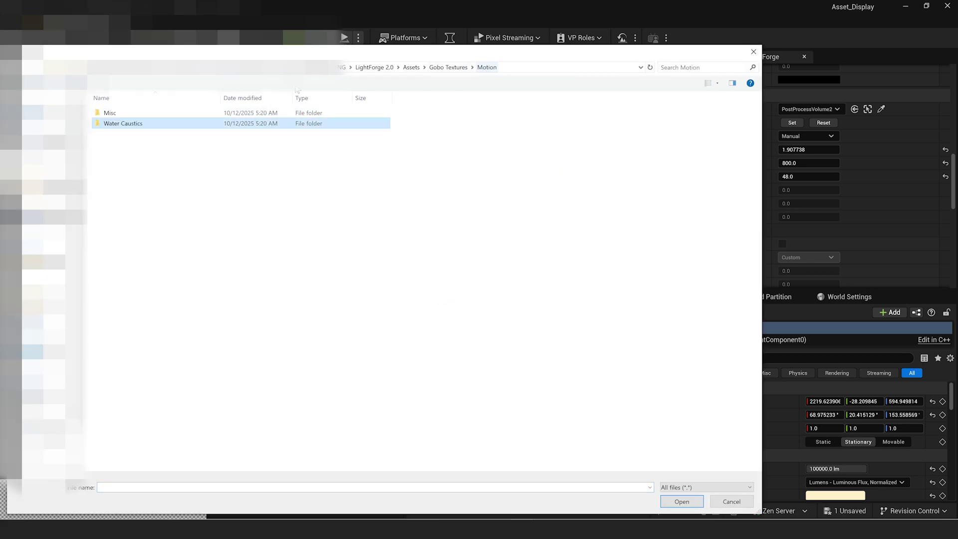
{"action": "double_click", "coordinate": [139, 111]}
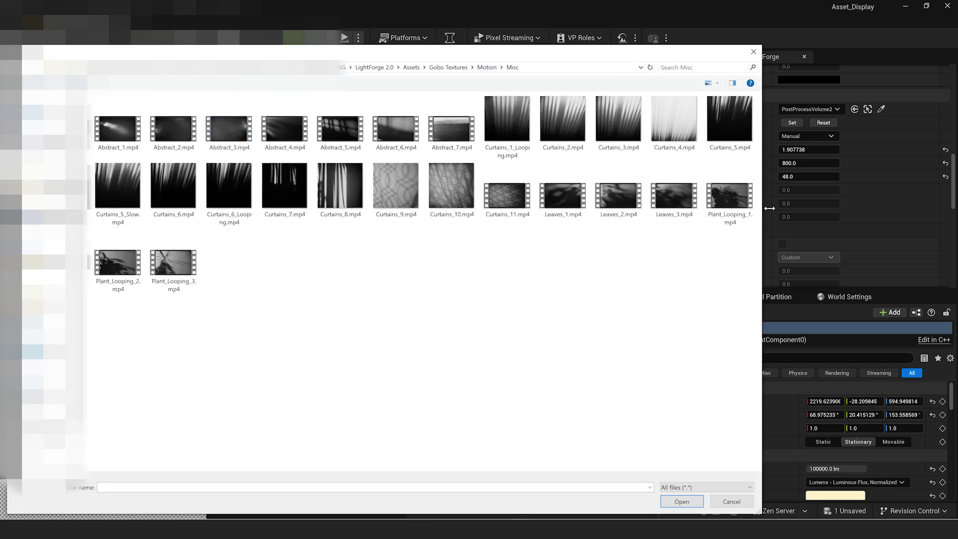
{"action": "left_click", "coordinate": [487, 67]}
{"action": "double_click", "coordinate": [169, 124]}
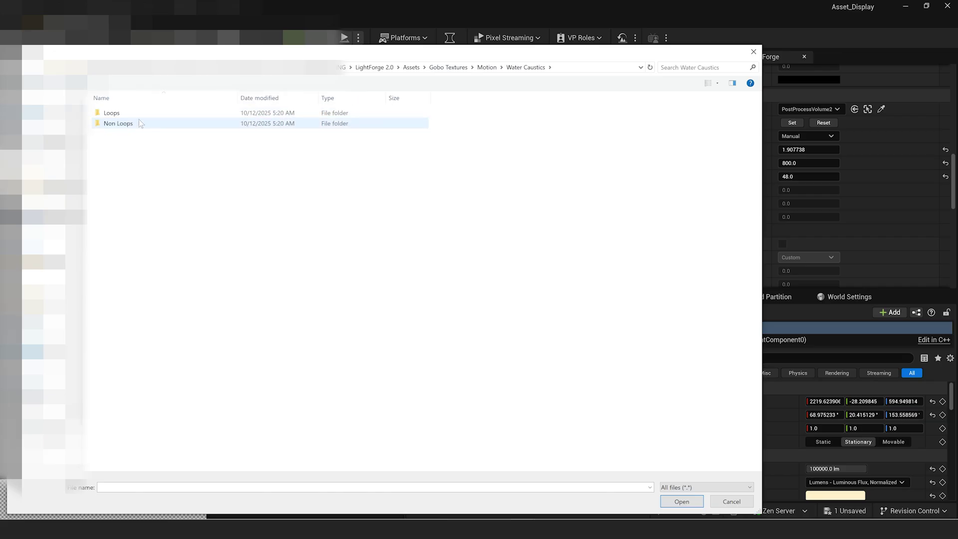
{"action": "double_click", "coordinate": [123, 113]}
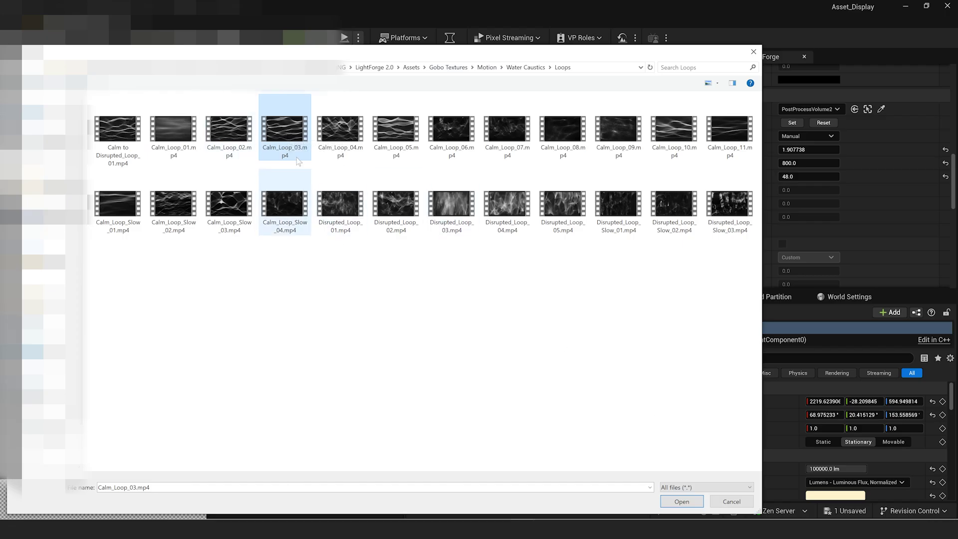
{"action": "left_click", "coordinate": [233, 203]}
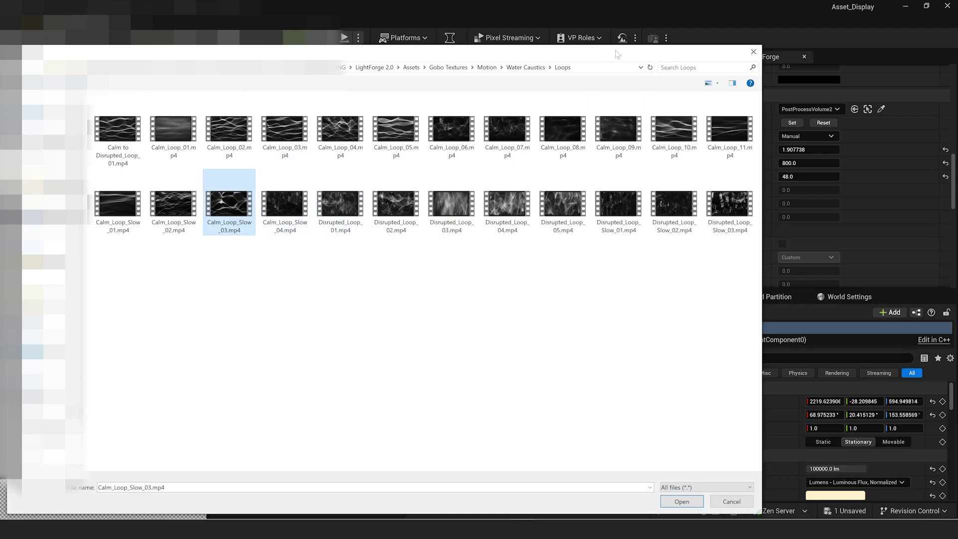
{"action": "mouse_move", "coordinate": [615, 52]}
{"action": "left_mouse_down"}
{"action": "mouse_move", "coordinate": [598, 54]}
{"action": "mouse_move", "coordinate": [611, 53]}
{"action": "left_mouse_up"}
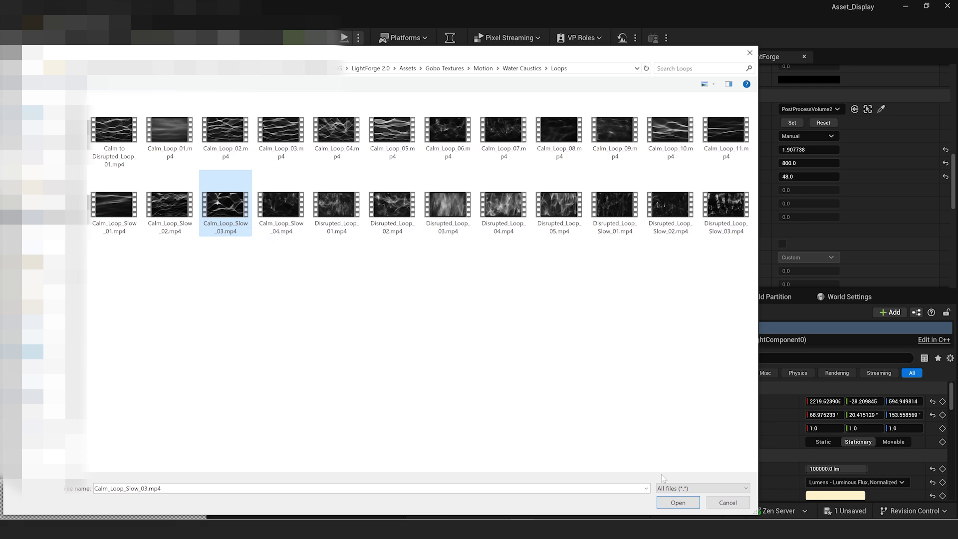
{"action": "left_click", "coordinate": [675, 504]}
Step: Enable Precache File for FMS_Caustics, save it and close its editor
{"action": "left_click_drag", "start_coordinate": [273, 116], "coordinate": [252, 115]}
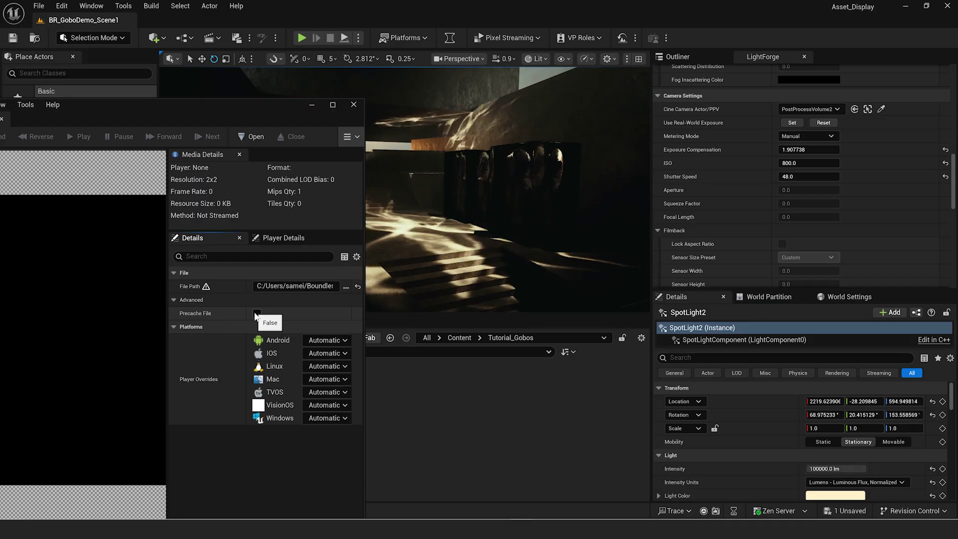
{"action": "left_click", "coordinate": [256, 313]}
{"action": "left_click_drag", "start_coordinate": [216, 114], "coordinate": [448, 109]}
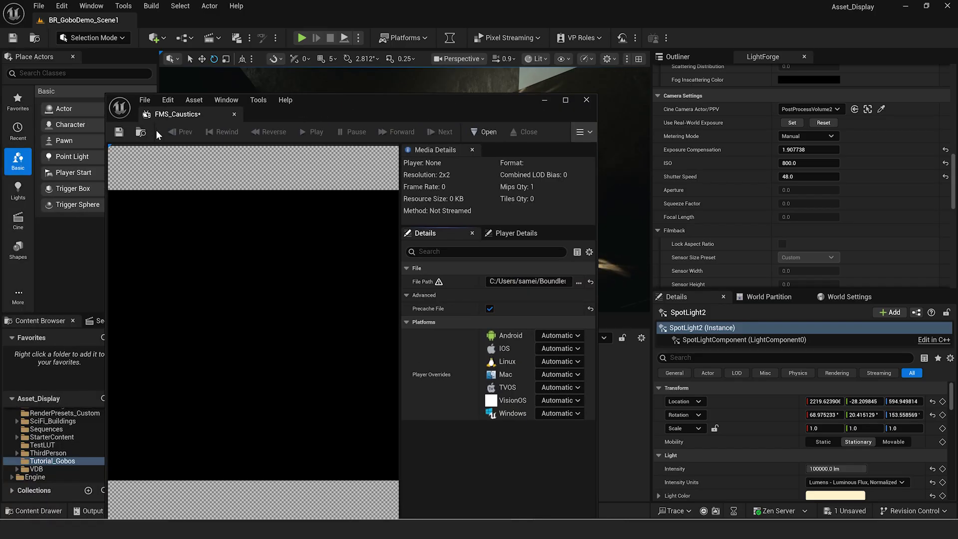
{"action": "left_click_drag", "start_coordinate": [480, 114], "coordinate": [364, 114]}
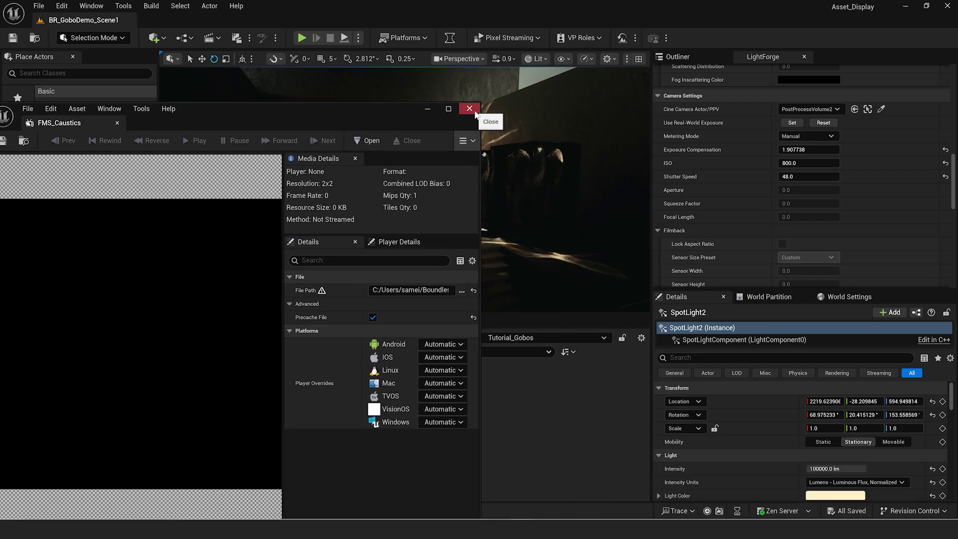
{"action": "left_click", "coordinate": [470, 100]}
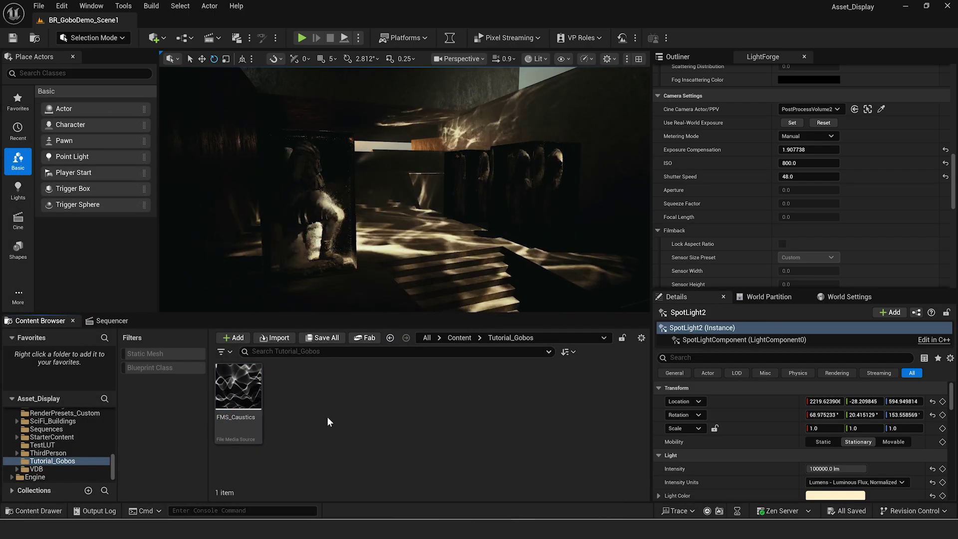
Step: Create a Media Player named MP_Caustics in Tutorial_Gobos, including a linked video output MediaTexture asset
{"action": "right_click", "coordinate": [310, 391]}
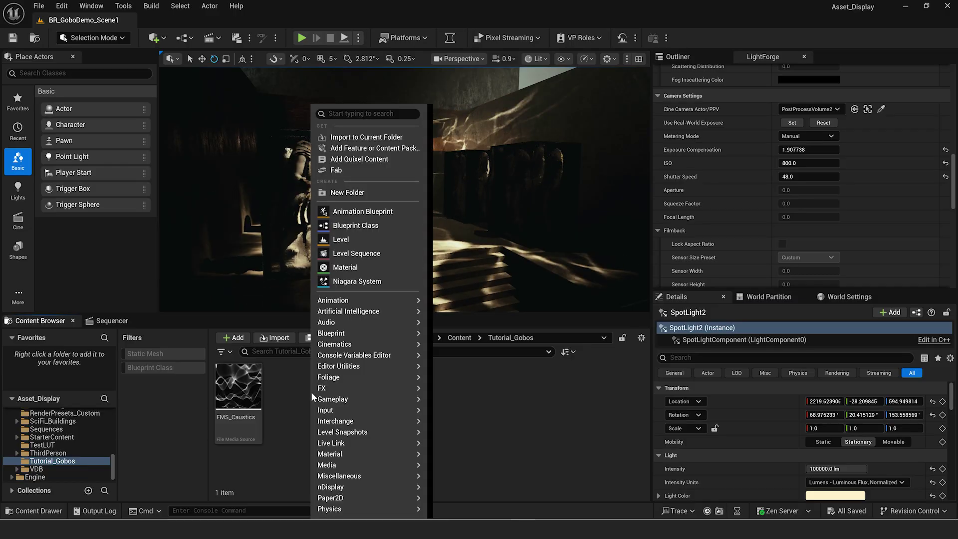
{"action": "type", "text": "media play"}
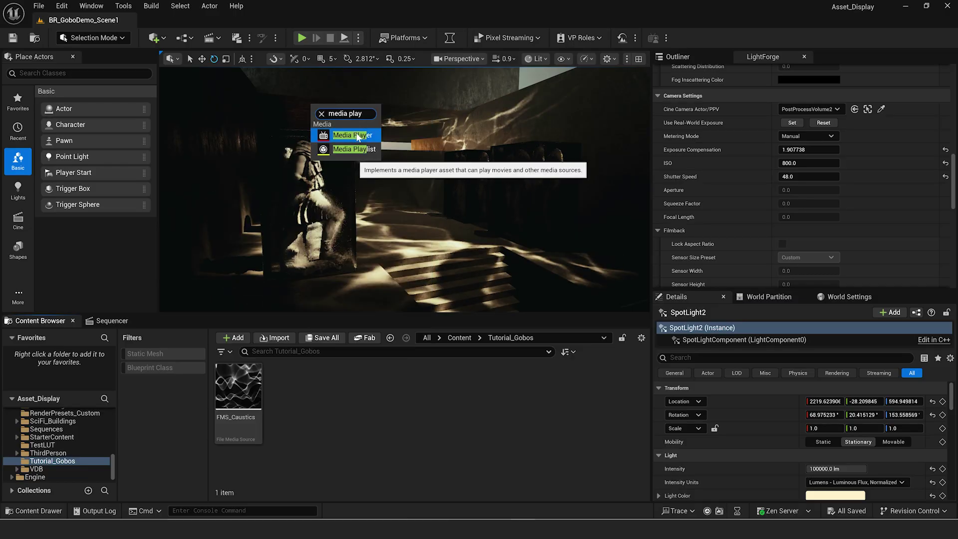
{"action": "left_click", "coordinate": [353, 135]}
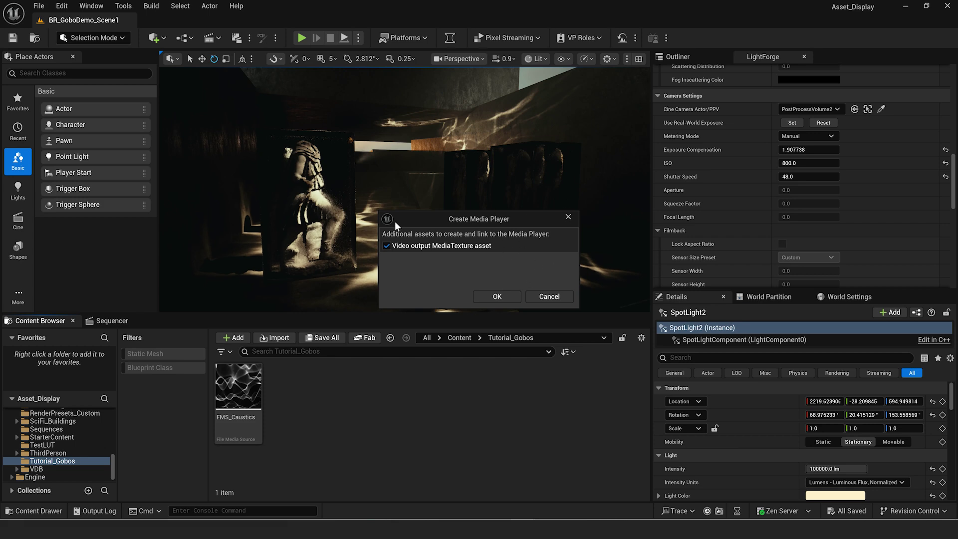
{"action": "left_click", "coordinate": [498, 297]}
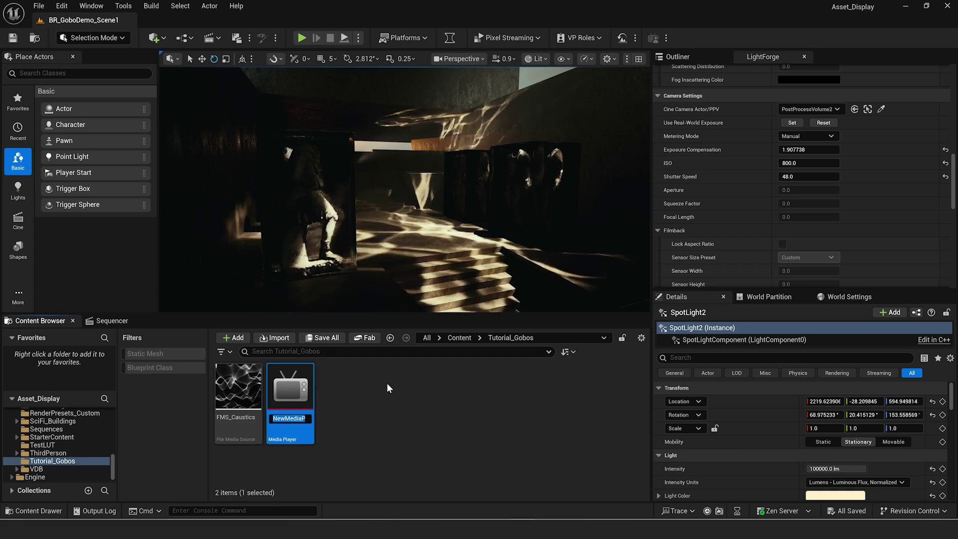
{"action": "type", "text": "MP_"}
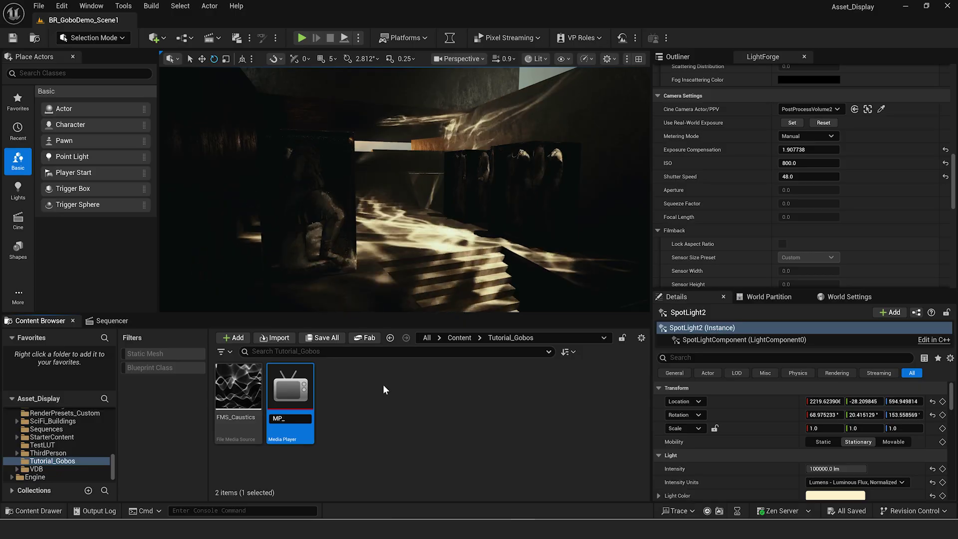
{"action": "type", "text": "Caustics"}
{"action": "key", "text": "Return"}
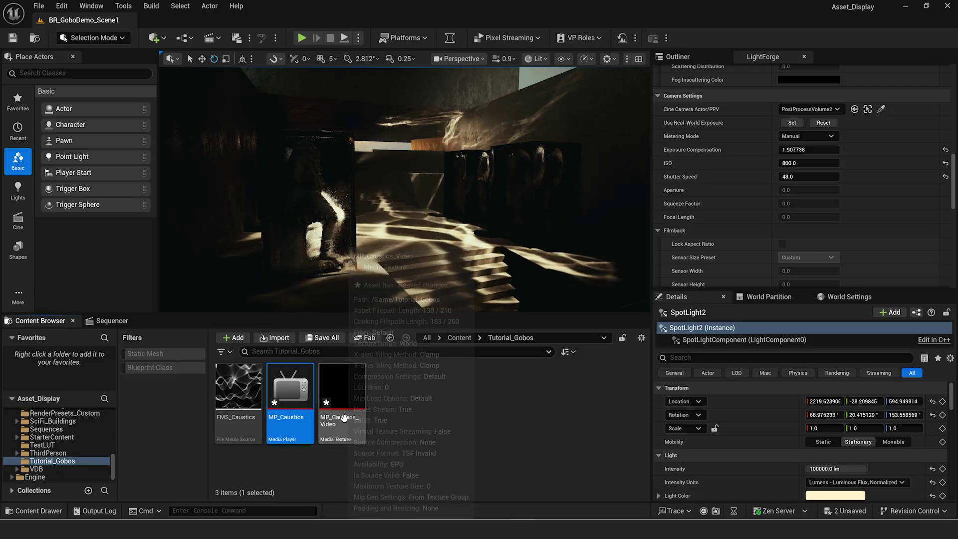
Step: Load the FMS_Caustics media source into the MP_Caustics media player and save the player
{"action": "left_click_drag", "start_coordinate": [402, 314], "coordinate": [654, 90]}
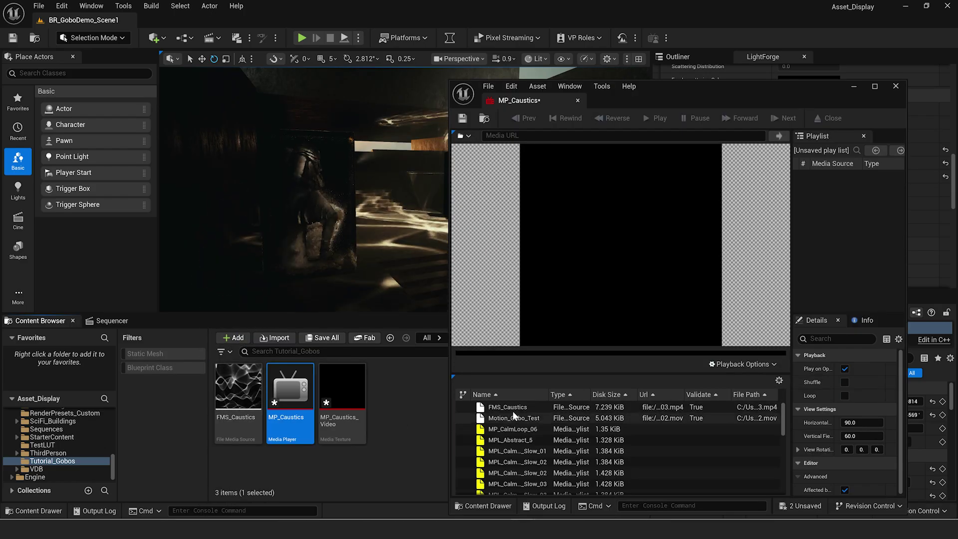
{"action": "left_click", "coordinate": [514, 408]}
{"action": "double_click", "coordinate": [513, 408]}
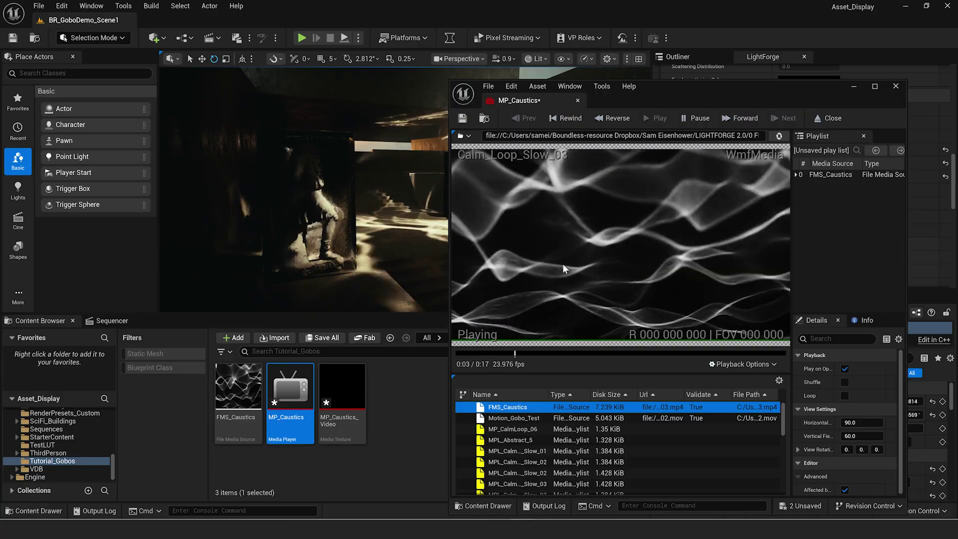
{"action": "key", "text": "ctrl+s"}
Step: Save the media player's playlist as MPL_Caustics in the Tutorial_Gobos folder
{"action": "left_click_drag", "start_coordinate": [773, 89], "coordinate": [627, 90]}
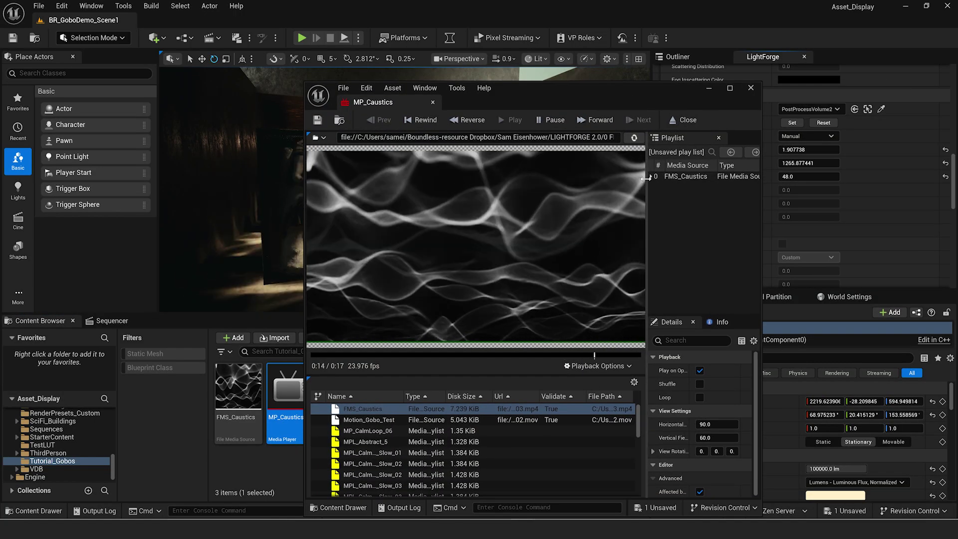
{"action": "left_click_drag", "start_coordinate": [648, 175], "coordinate": [539, 172]}
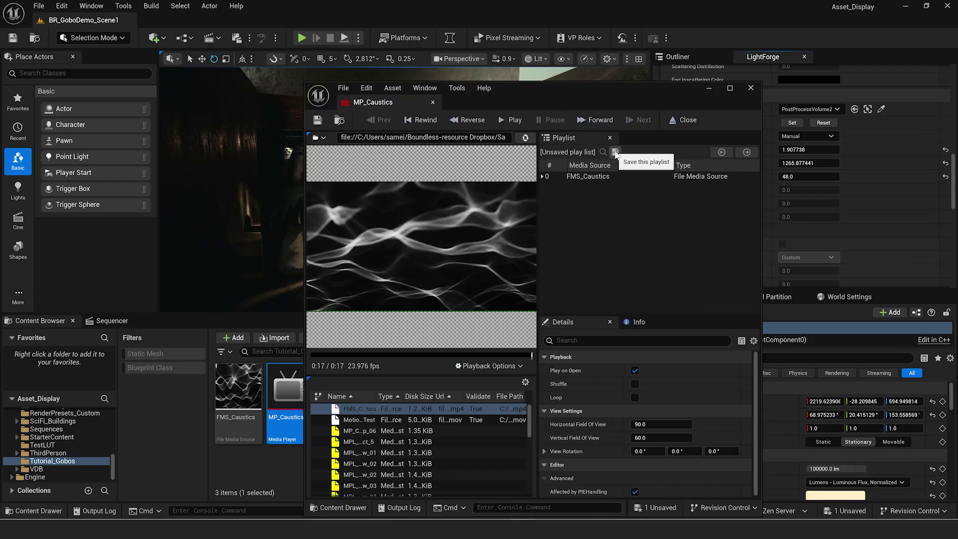
{"action": "left_click", "coordinate": [616, 153]}
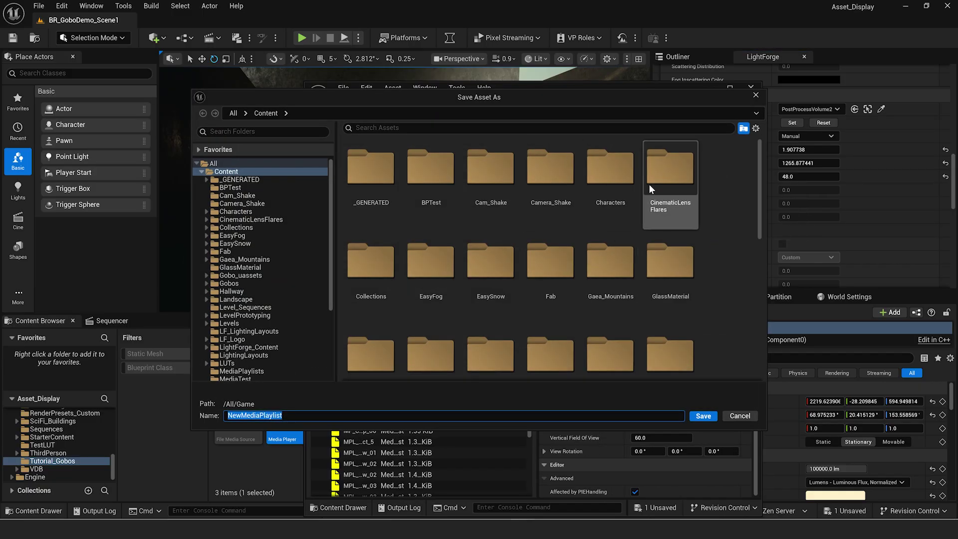
{"action": "scroll", "coordinate": [648, 190], "scroll_direction": "down", "scroll_amount": 5}
{"action": "double_click", "coordinate": [420, 320]}
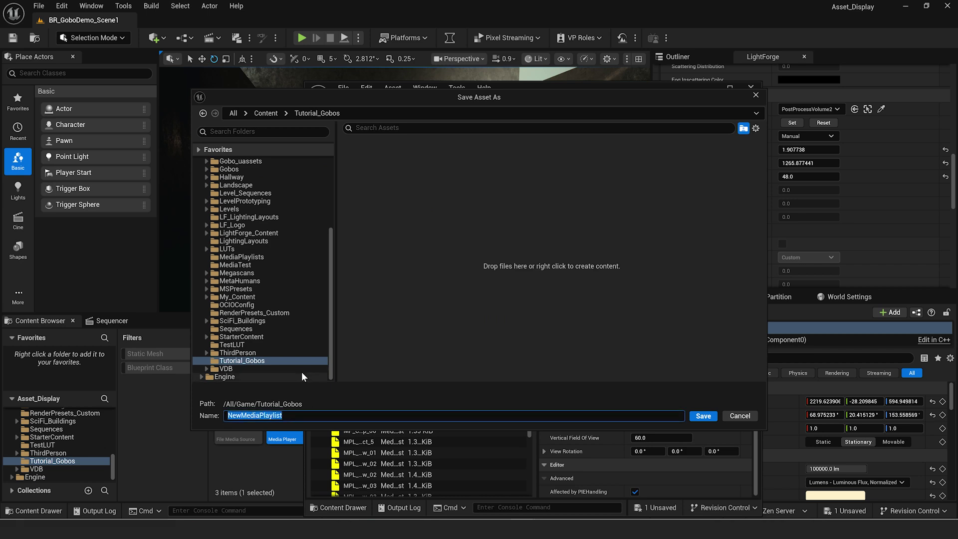
{"action": "type", "text": "MPL_Caustics"}
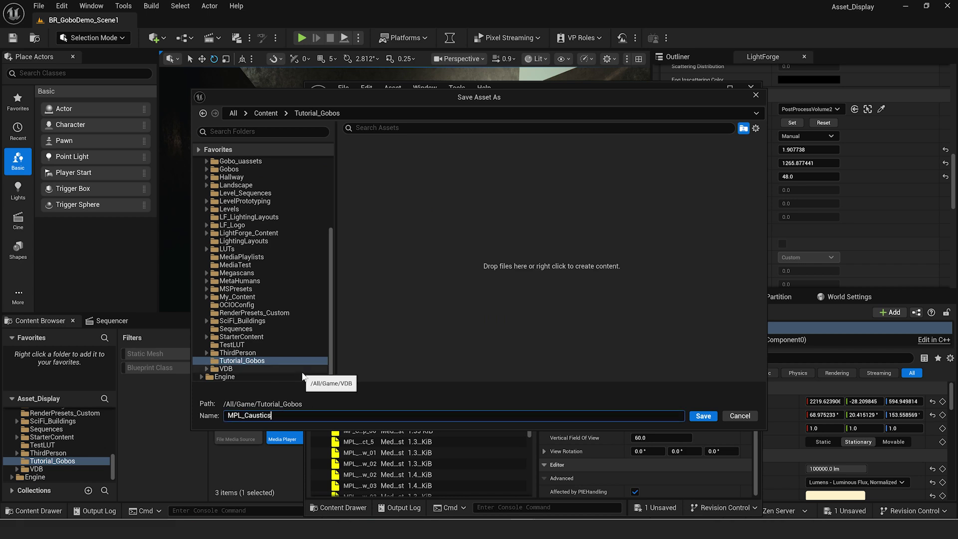
{"action": "key", "text": "Return"}
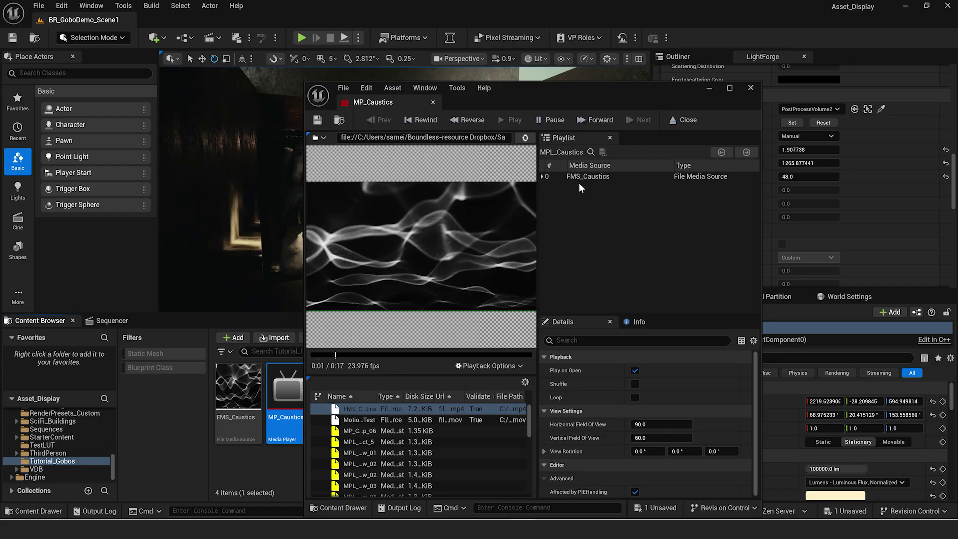
Step: Play FMS_Caustics from the MPL_Caustics playlist, enable Loop for MP_Caustics and save the media player
{"action": "left_click_drag", "start_coordinate": [531, 91], "coordinate": [588, 91]}
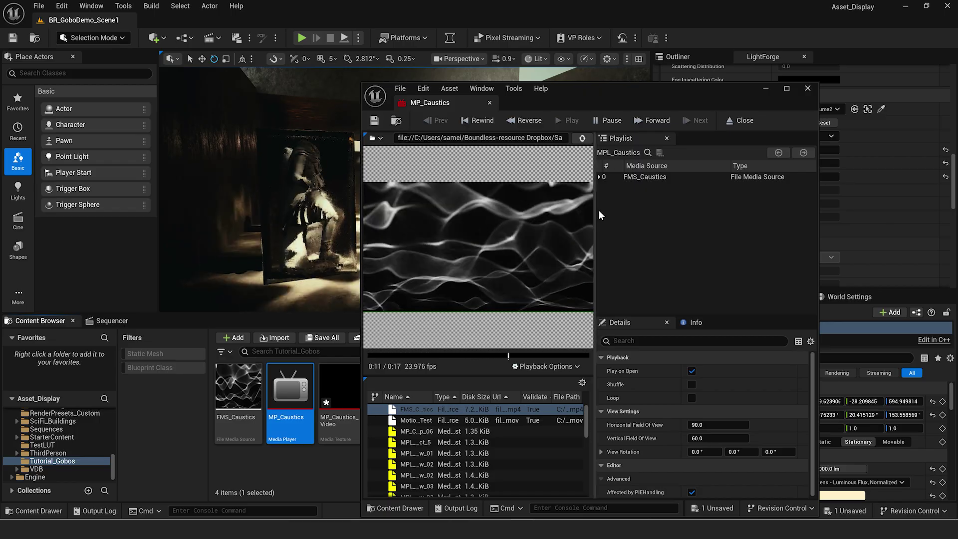
{"action": "double_click", "coordinate": [645, 176]}
{"action": "left_click", "coordinate": [691, 398]}
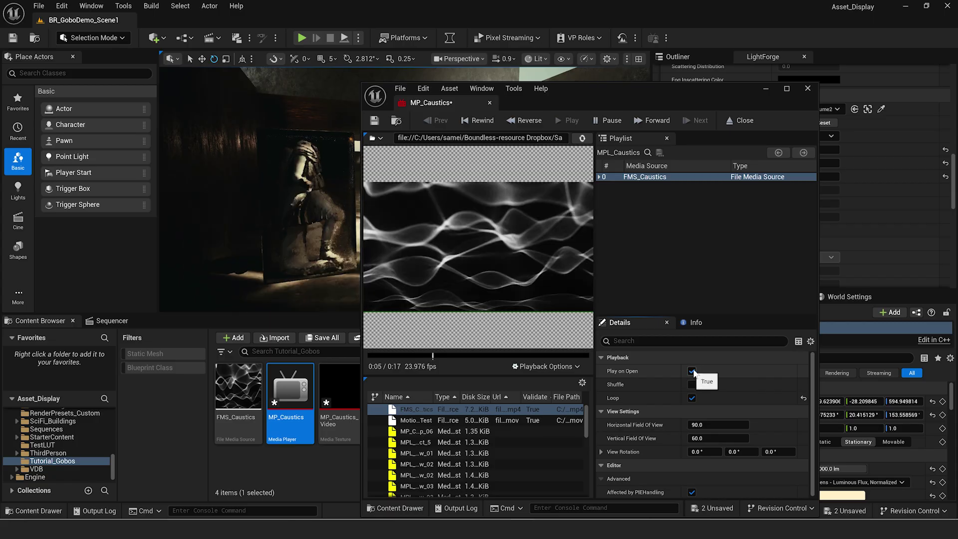
{"action": "key", "text": "ctrl+s"}
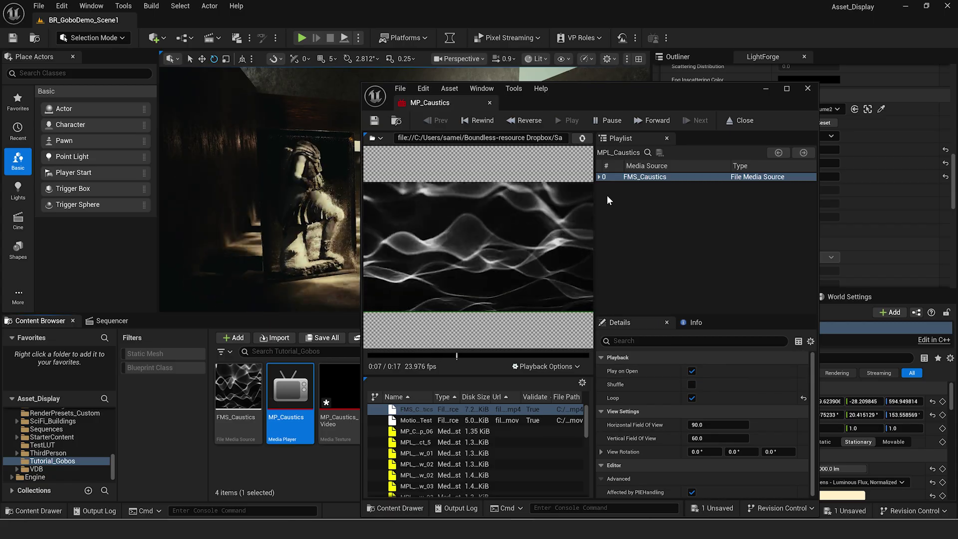
Step: Close the MP_Caustics player and inspect the MP_Caustics_Video media texture's preview and its assigned media player
{"action": "left_click", "coordinate": [807, 88]}
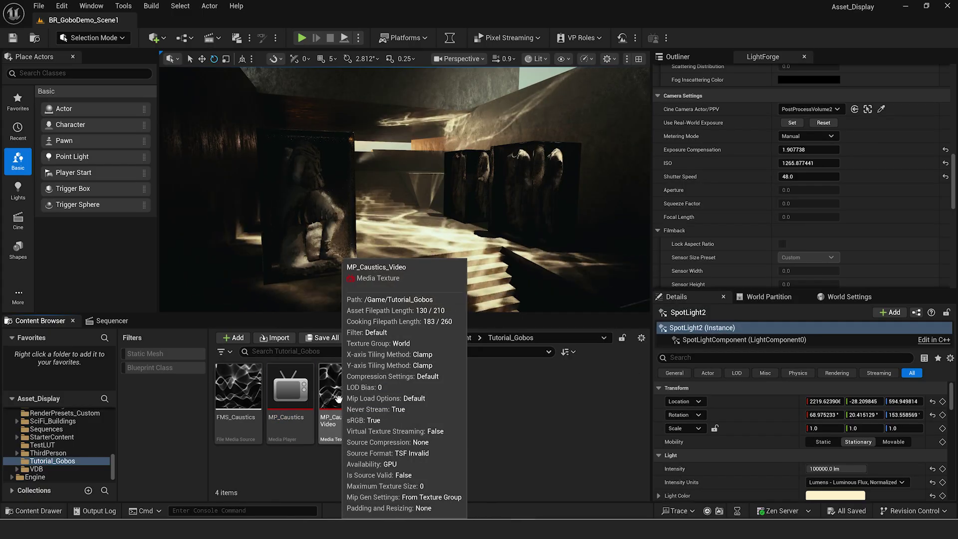
{"action": "double_click", "coordinate": [338, 398]}
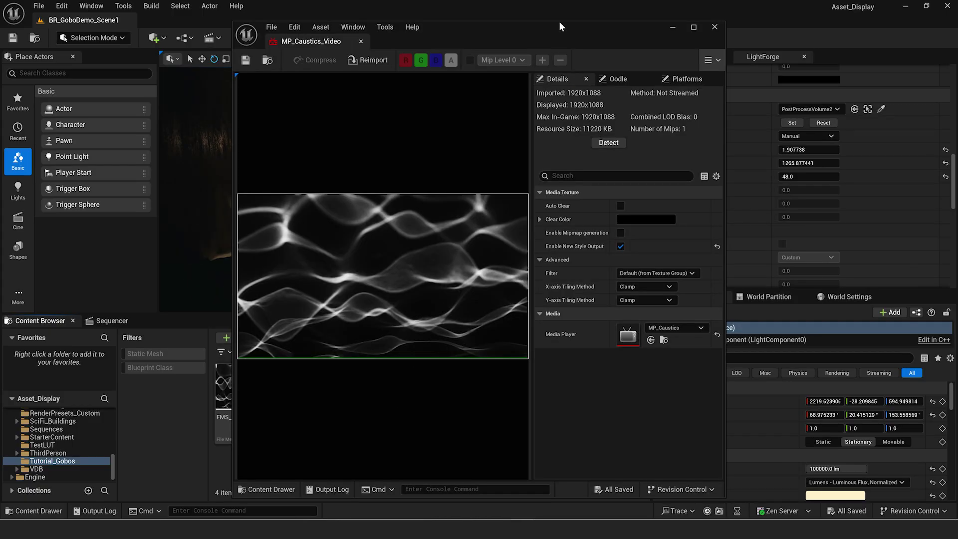
{"action": "left_click_drag", "start_coordinate": [559, 27], "coordinate": [377, 41]}
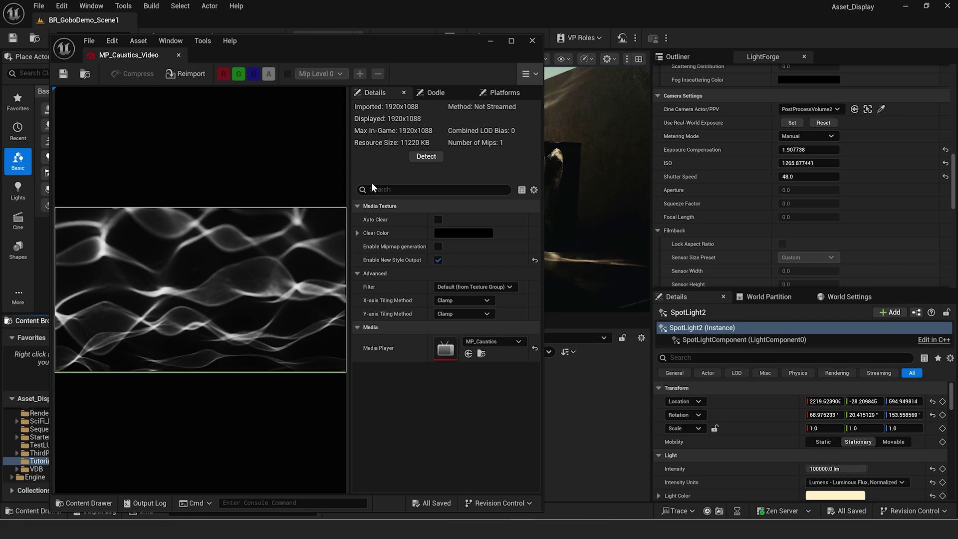
{"action": "left_click_drag", "start_coordinate": [462, 47], "coordinate": [401, 60]}
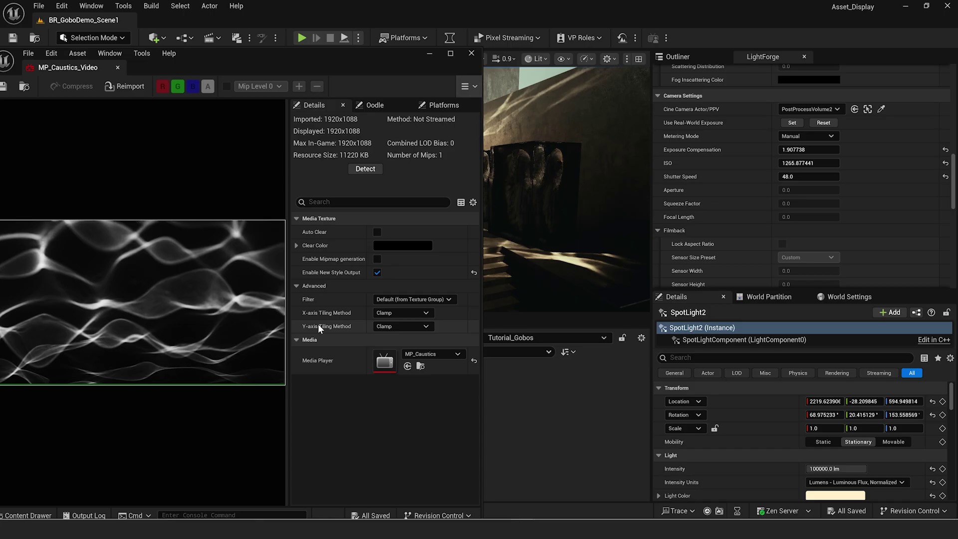
{"action": "left_click_drag", "start_coordinate": [216, 54], "coordinate": [228, 53]}
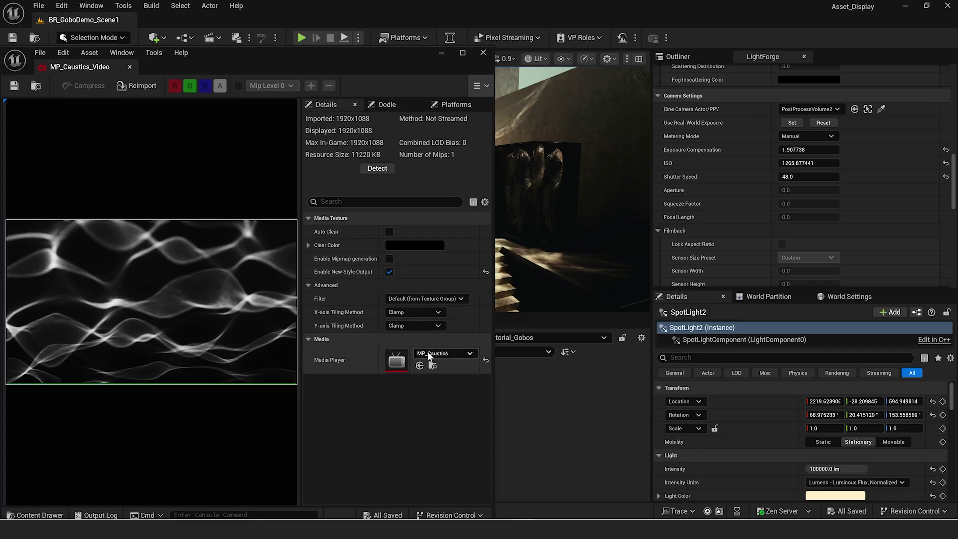
{"action": "left_click_drag", "start_coordinate": [346, 59], "coordinate": [734, 75]}
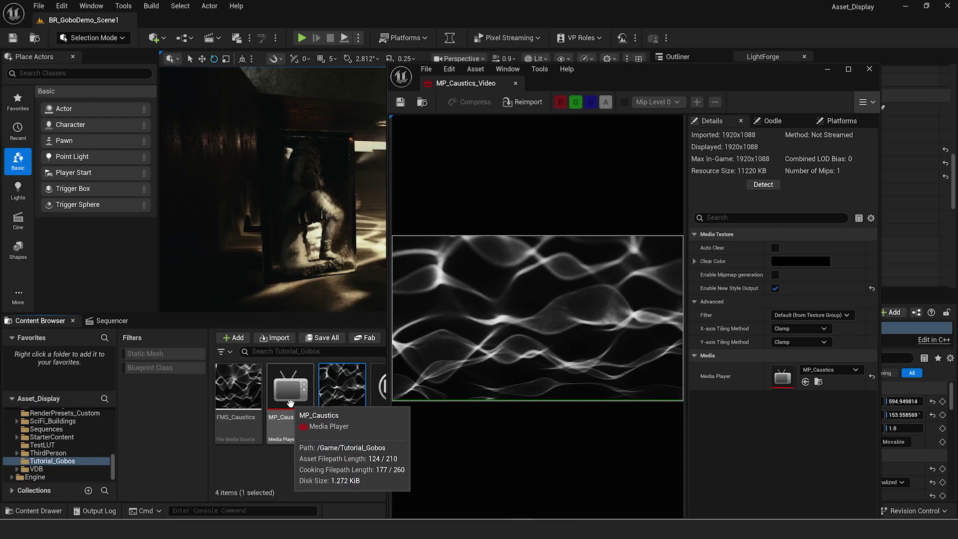
{"action": "left_click", "coordinate": [342, 387]}
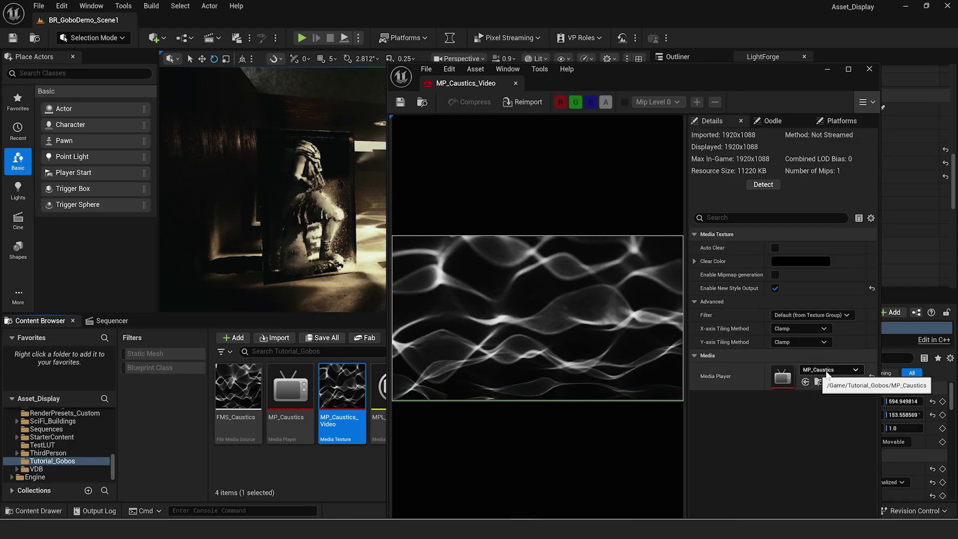
{"action": "left_click", "coordinate": [870, 69]}
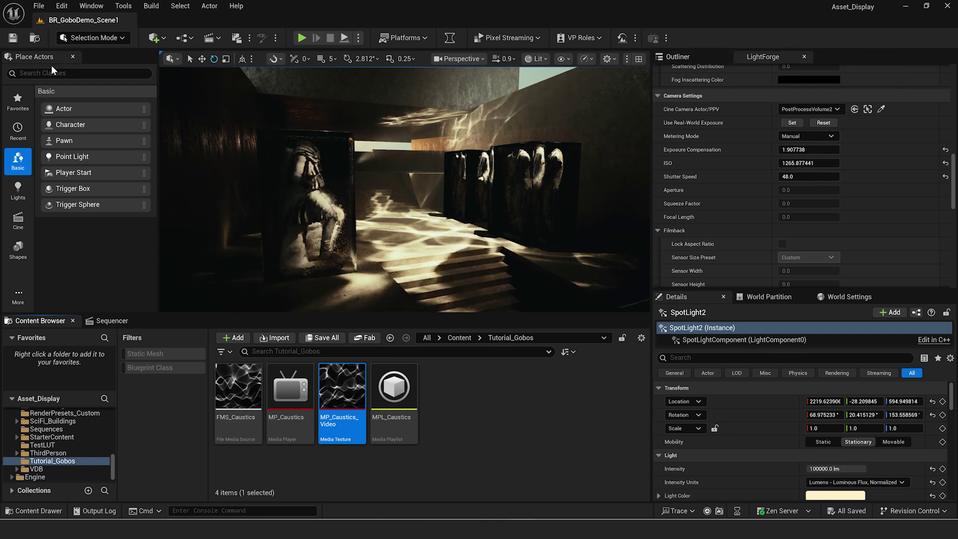
Step: Hide SpotLight2 in the scene and place a new Spot Light above the stairs at a height of about 430
{"action": "left_click", "coordinate": [678, 56]}
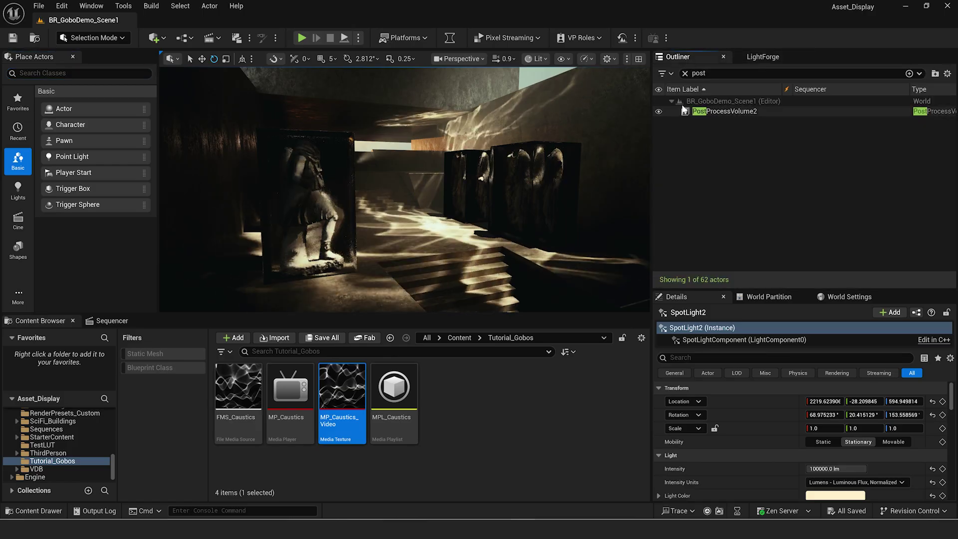
{"action": "left_click", "coordinate": [685, 73]}
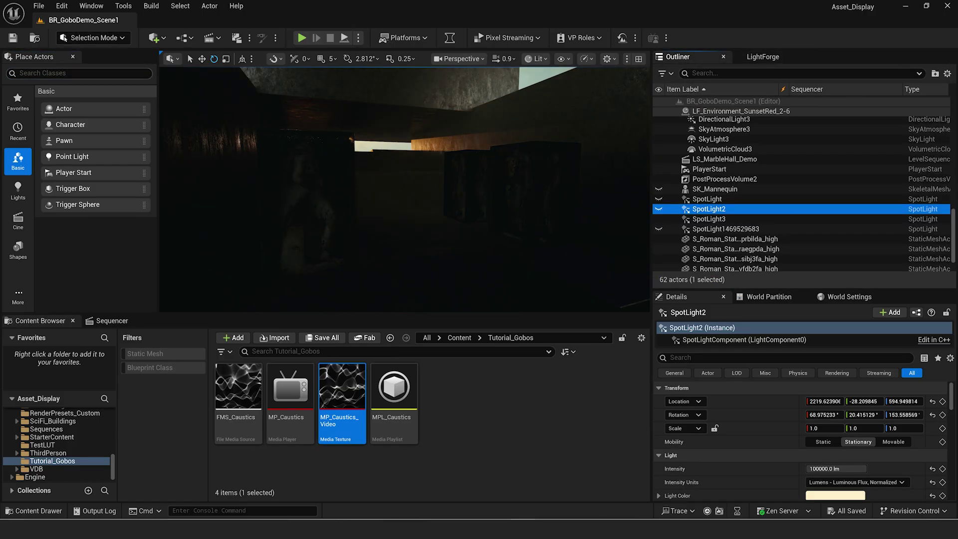
{"action": "left_click", "coordinate": [79, 73]}
{"action": "type", "text": "spot"}
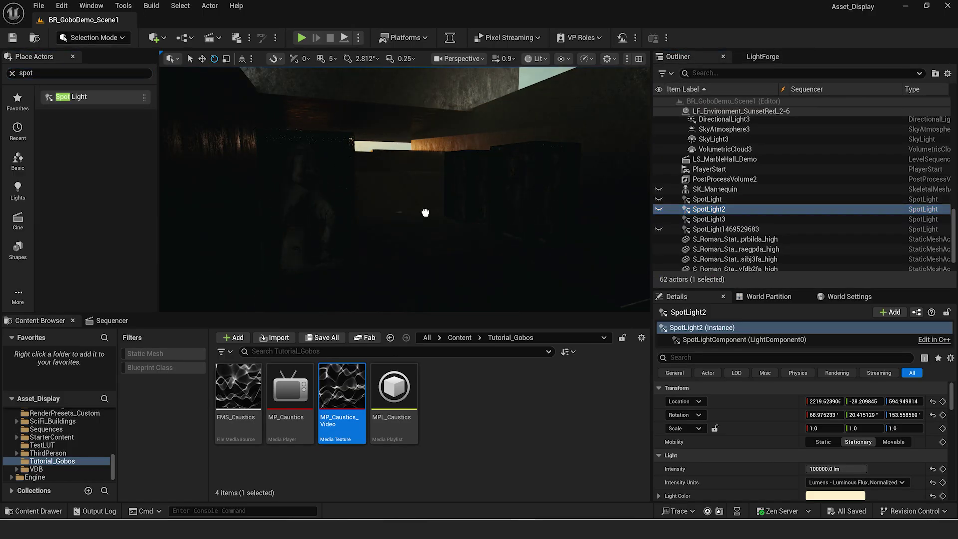
{"action": "left_click_drag", "start_coordinate": [432, 232], "coordinate": [432, 231]}
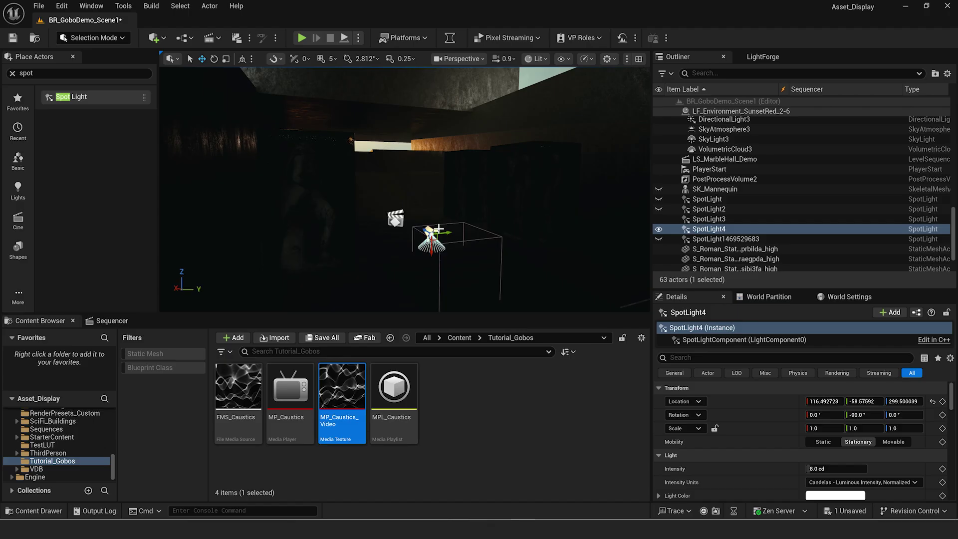
{"action": "left_click_drag", "start_coordinate": [432, 250], "coordinate": [441, 219]}
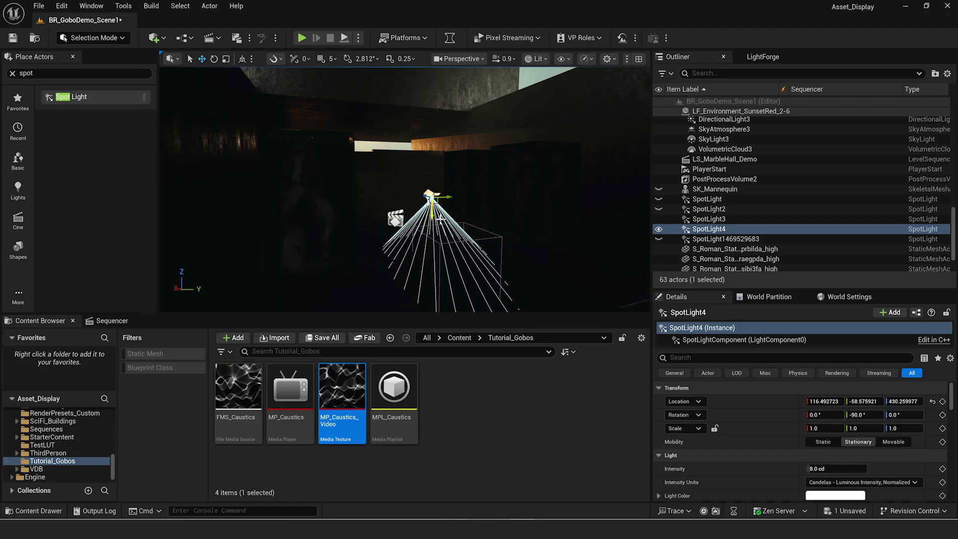
Step: Set the new spot light's intensity to 160 candelas, switch its intensity units to Lumens and set the attenuation radius to 16384
{"action": "left_click", "coordinate": [837, 469]}
{"action": "type", "text": "160"}
{"action": "key", "text": "Return"}
{"action": "left_click", "coordinate": [847, 486]}
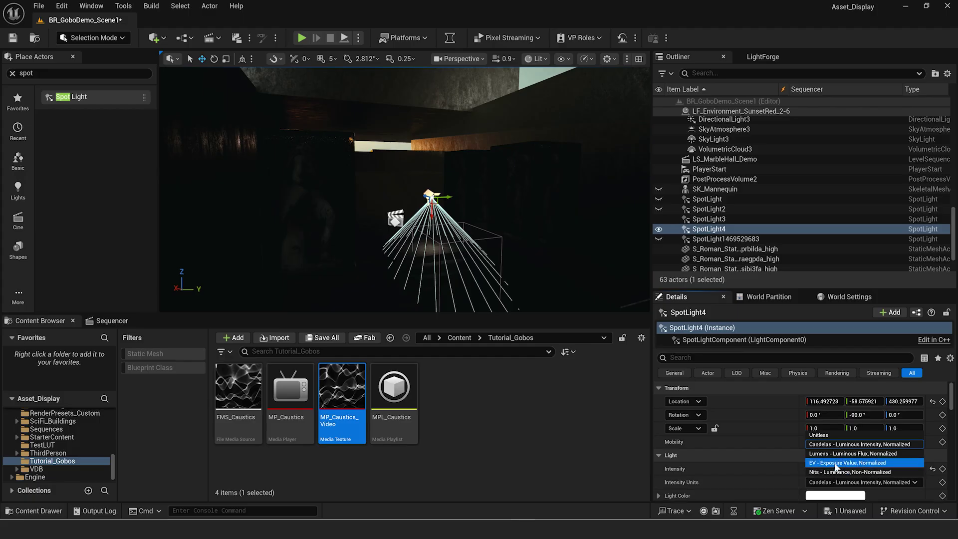
{"action": "left_click", "coordinate": [840, 455]}
{"action": "left_click", "coordinate": [823, 468]}
{"action": "key", "text": "ctrl+z"}
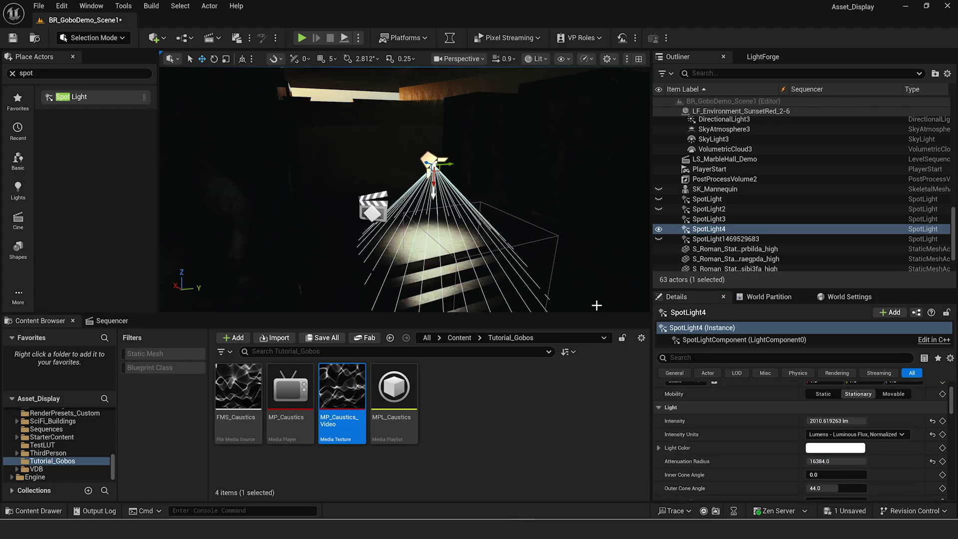
Step: Check the spot light's Light Function settings and create a material named M_LightFunction in the Tutorial_Gobos folder
{"action": "scroll", "coordinate": [730, 402], "scroll_direction": "down", "scroll_amount": 5}
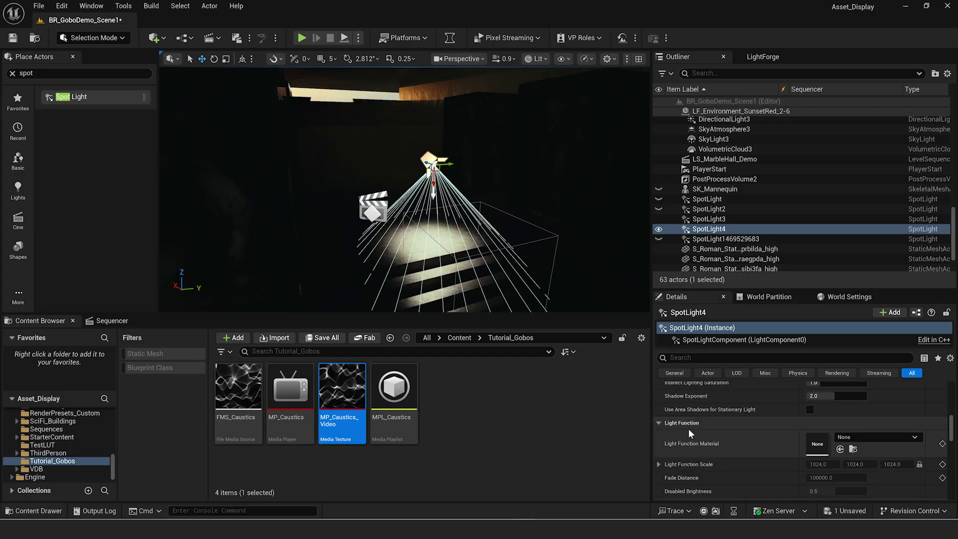
{"action": "scroll", "coordinate": [712, 431], "scroll_direction": "down", "scroll_amount": 1}
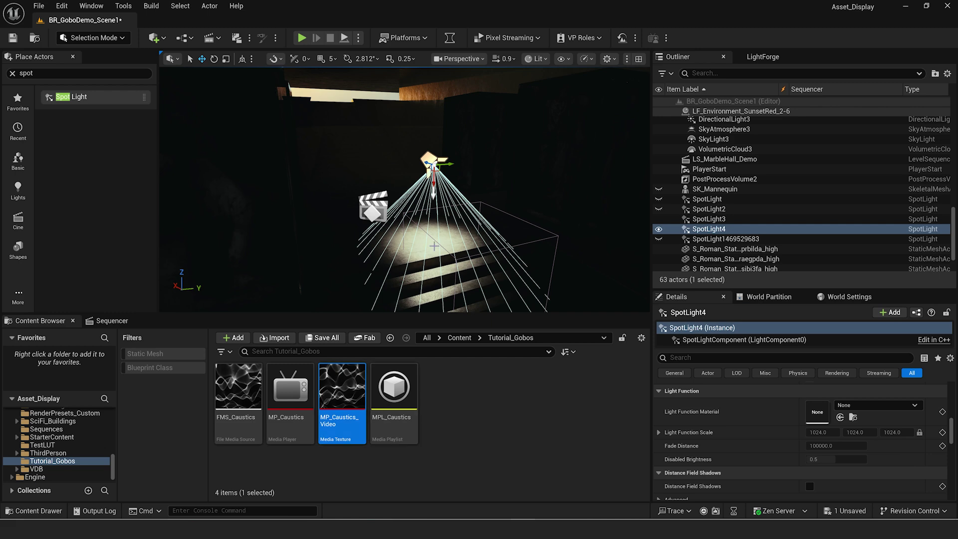
{"action": "left_click_drag", "start_coordinate": [339, 435], "coordinate": [353, 383]}
{"action": "left_click", "coordinate": [522, 399]}
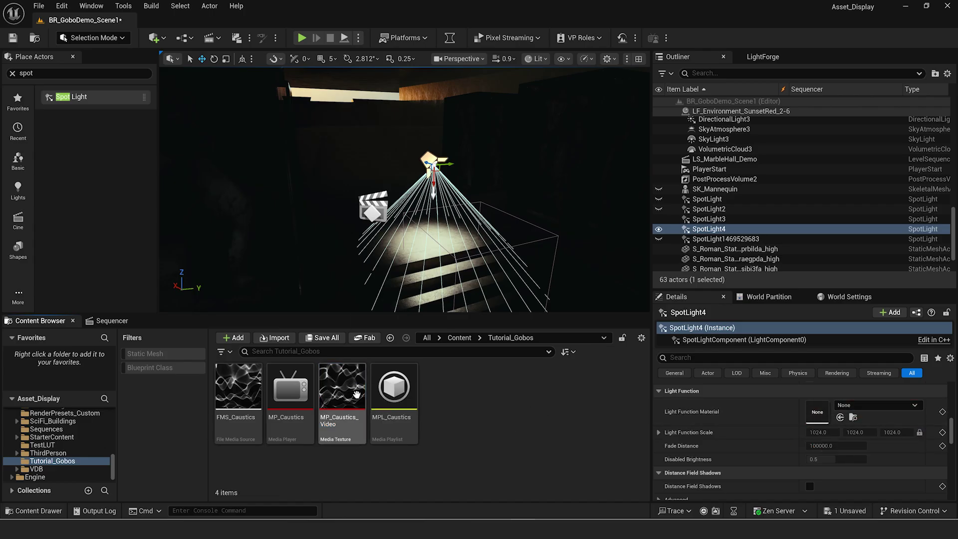
{"action": "right_click", "coordinate": [500, 401]}
{"action": "mouse_move", "coordinate": [499, 401]}
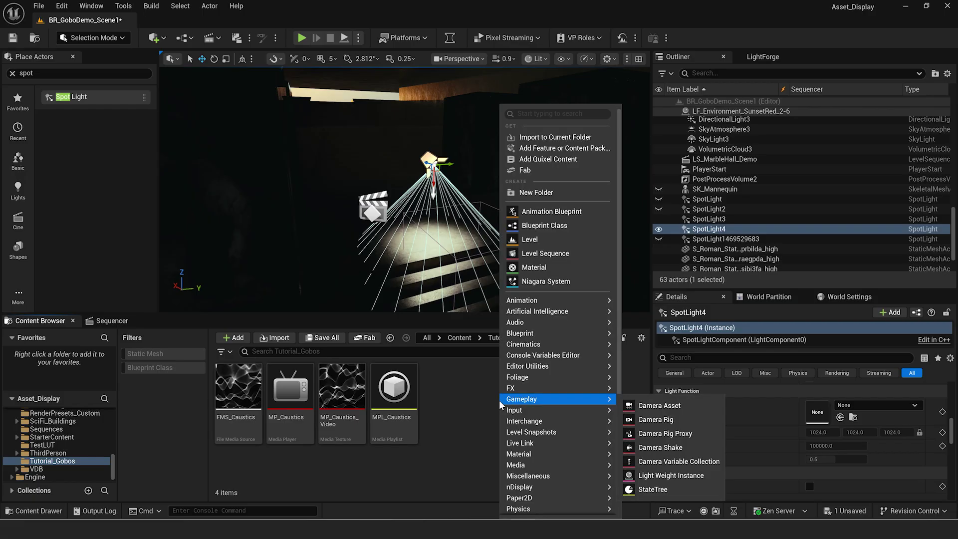
{"action": "left_click", "coordinate": [528, 267]}
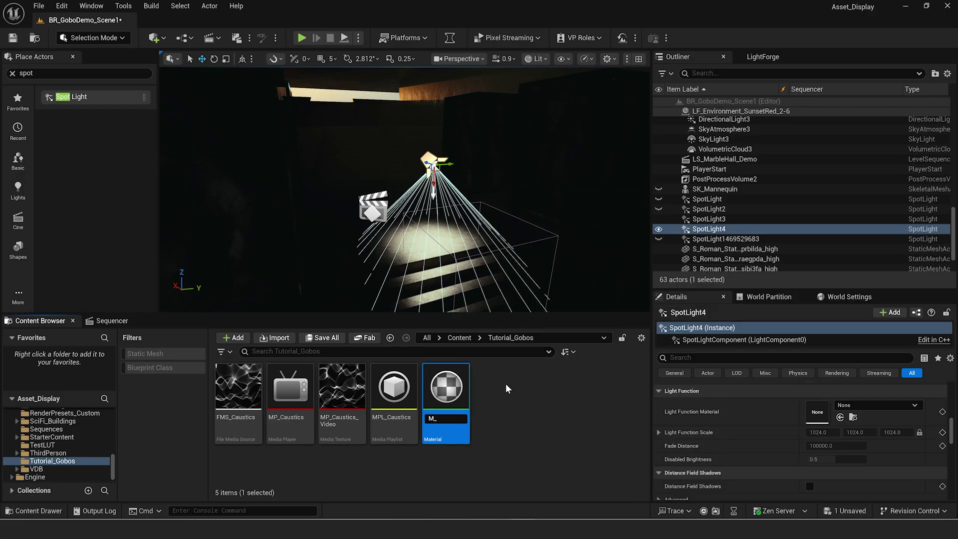
{"action": "key", "text": "Return"}
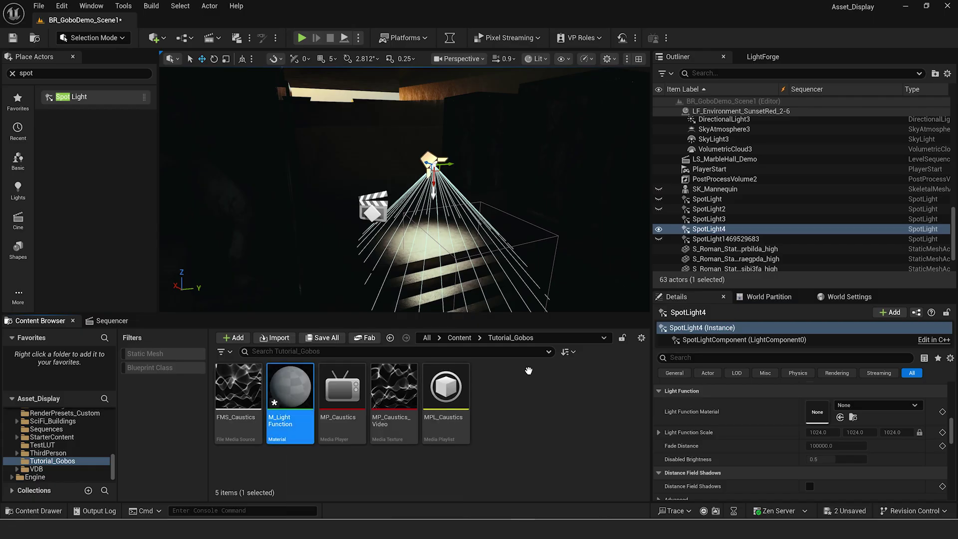
Step: Change the M_LightFunction material's domain to Light Function and save the material
{"action": "left_click", "coordinate": [514, 384]}
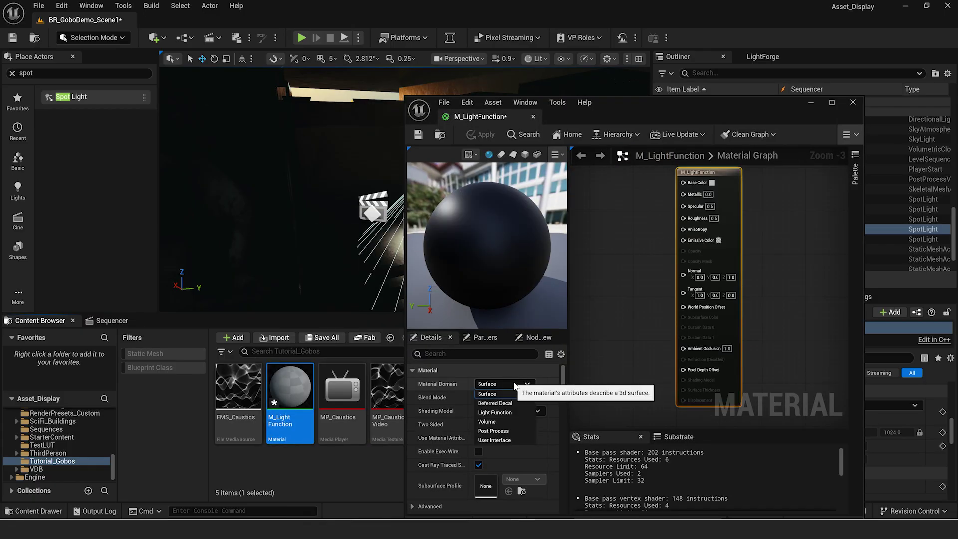
{"action": "left_click", "coordinate": [495, 412]}
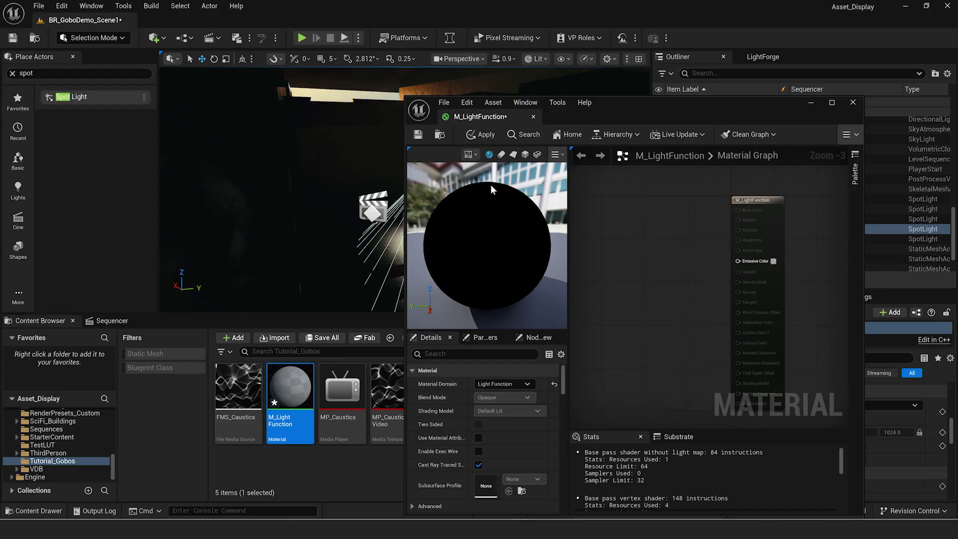
{"action": "left_click", "coordinate": [423, 134]}
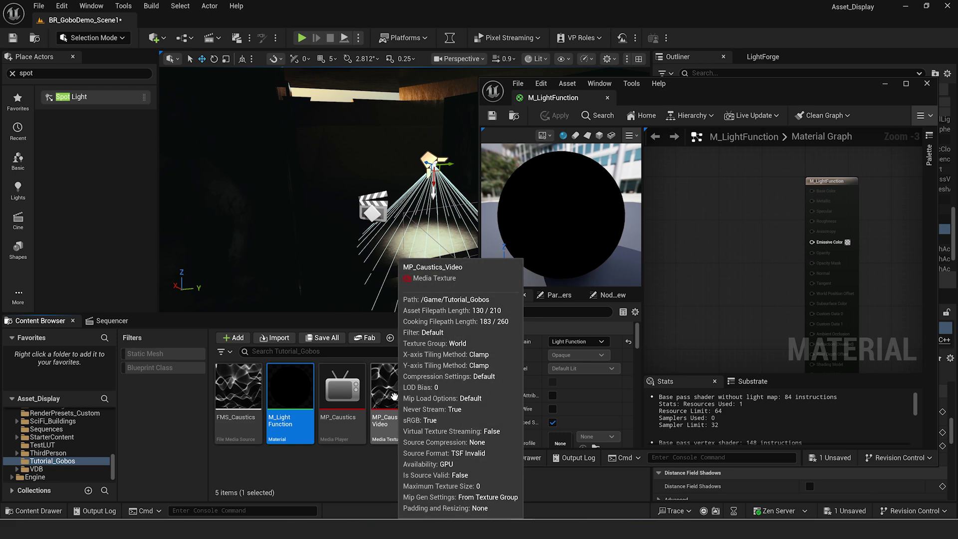
Step: Add MP_Caustics_Video to the material graph as a texture sample and connect its RGB output to Emissive Color
{"action": "left_click_drag", "start_coordinate": [388, 393], "coordinate": [679, 199]}
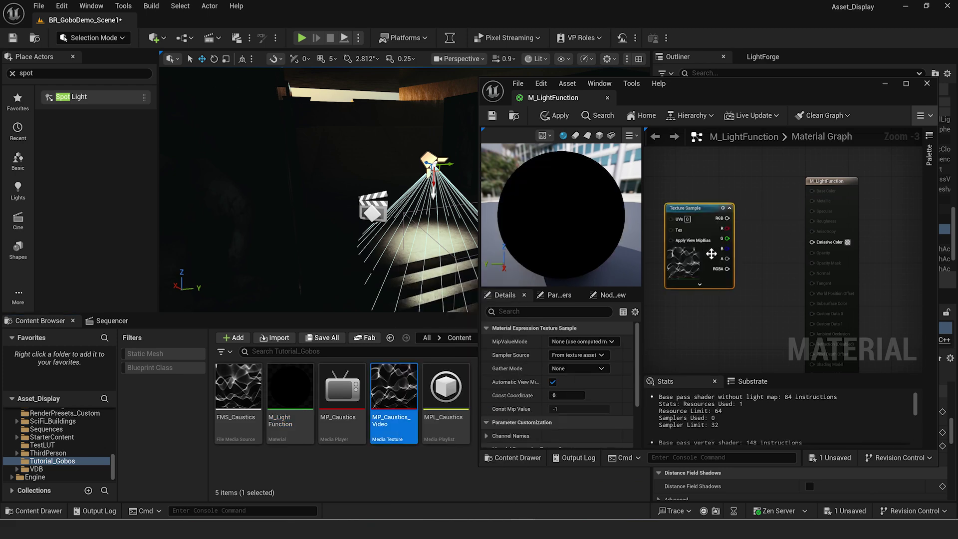
{"action": "left_click_drag", "start_coordinate": [738, 210], "coordinate": [844, 246]}
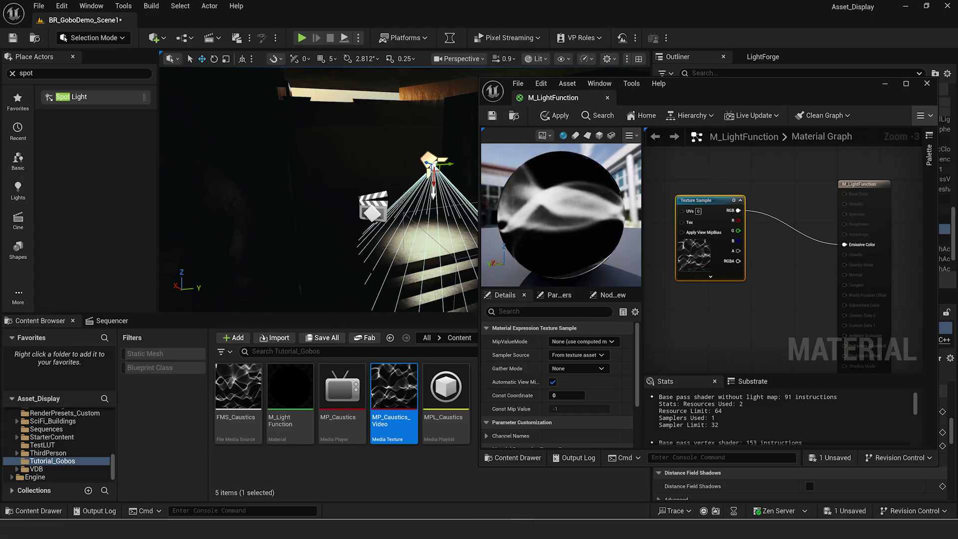
{"action": "scroll", "coordinate": [787, 221], "scroll_direction": "down", "scroll_amount": 2}
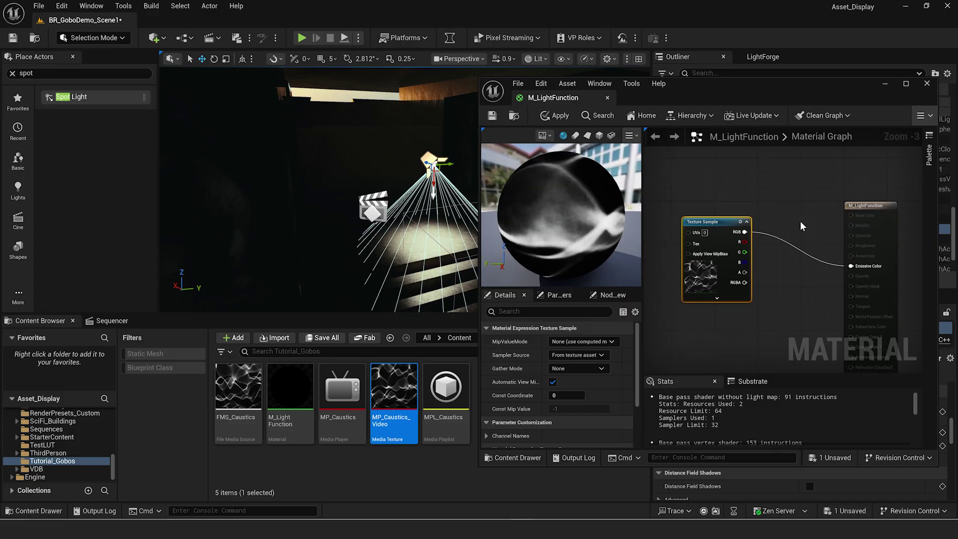
Step: Add a scalar parameter named Brightness to the material graph and place it below the texture sample
{"action": "left_click_drag", "start_coordinate": [762, 238], "coordinate": [714, 230]}
{"action": "right_click_drag", "start_coordinate": [766, 232], "coordinate": [749, 244]}
{"action": "left_click", "coordinate": [751, 246]}
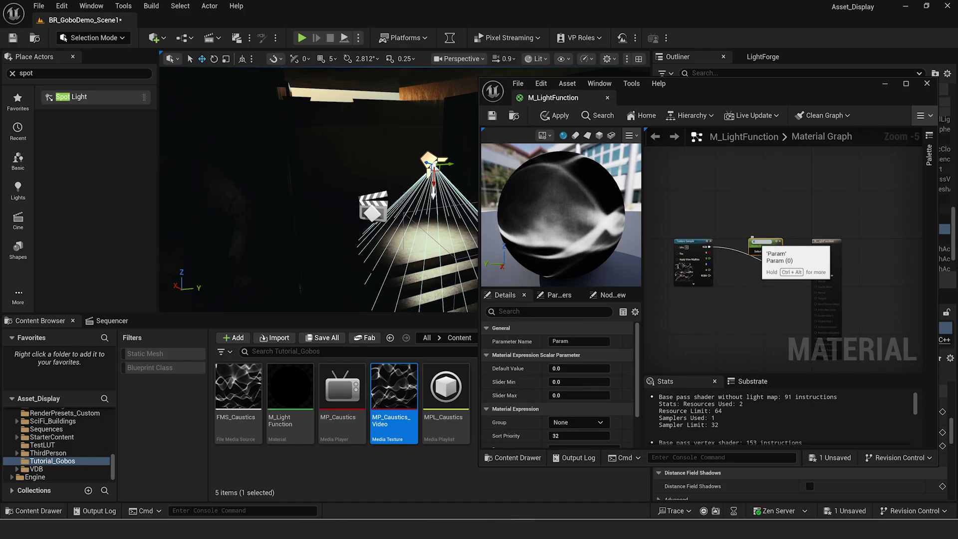
{"action": "left_click_drag", "start_coordinate": [764, 243], "coordinate": [683, 306]}
{"action": "left_click_drag", "start_coordinate": [691, 241], "coordinate": [679, 235]}
Step: Add a Multiply node fed by the texture's RGB and the Brightness parameter, and connect its output to Emissive Color
{"action": "left_click", "coordinate": [724, 264]}
{"action": "left_click", "coordinate": [725, 270]}
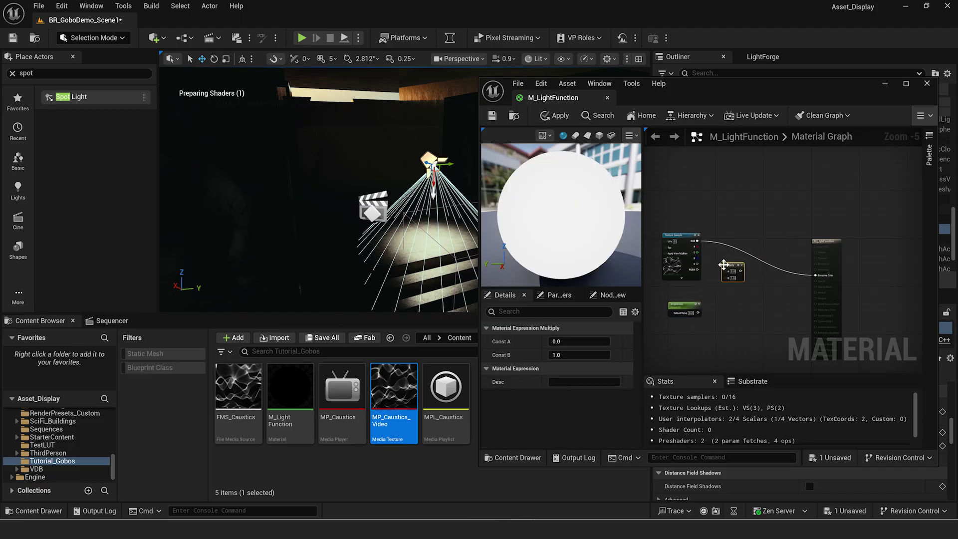
{"action": "right_click", "coordinate": [738, 301]}
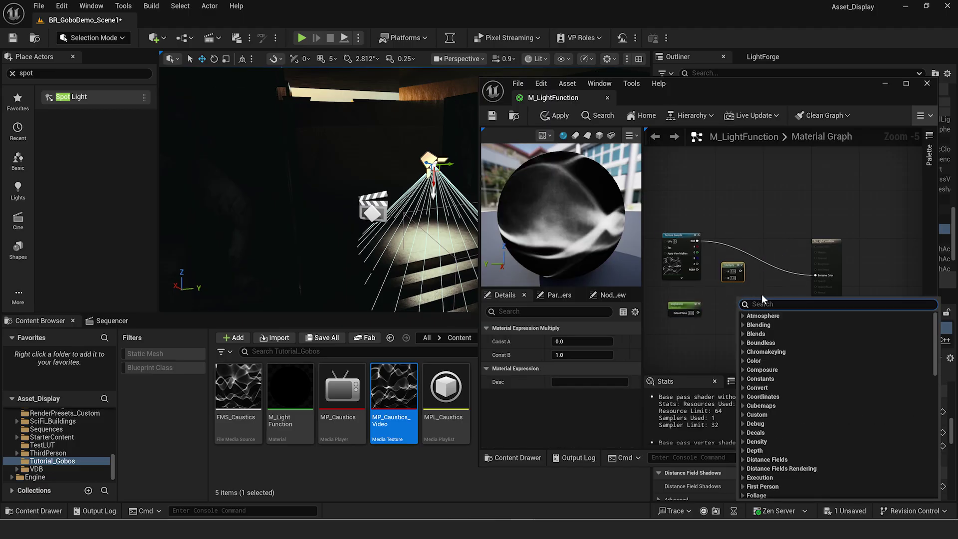
{"action": "left_click", "coordinate": [738, 245]}
{"action": "left_click_drag", "start_coordinate": [700, 312], "coordinate": [728, 281]}
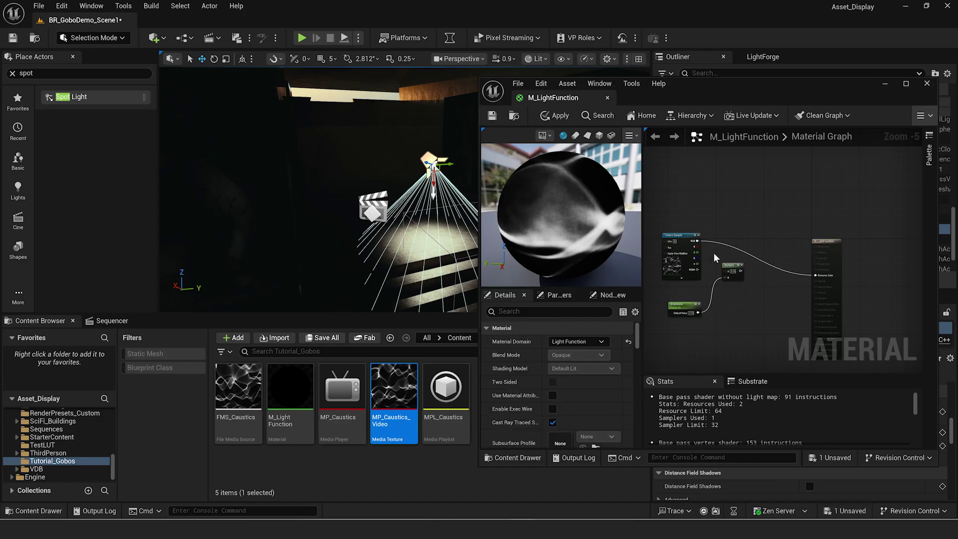
{"action": "left_click_drag", "start_coordinate": [698, 241], "coordinate": [817, 276]}
{"action": "left_click_drag", "start_coordinate": [737, 270], "coordinate": [752, 264]}
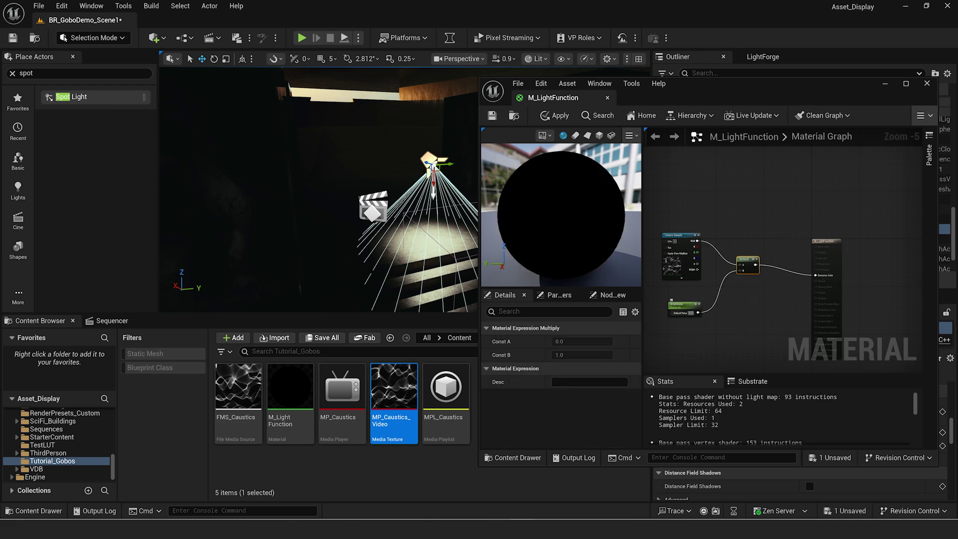
Step: Maximize the material editor and set the Brightness parameter's default value to 1
{"action": "scroll", "coordinate": [705, 328], "scroll_direction": "up", "scroll_amount": 2}
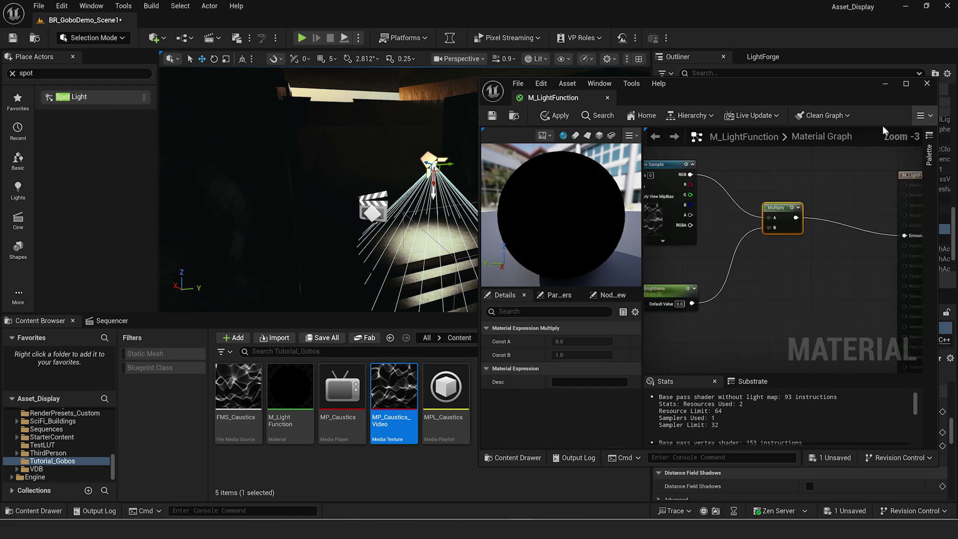
{"action": "left_click", "coordinate": [905, 84]}
{"action": "type", "text": "1"}
{"action": "key", "text": "Return"}
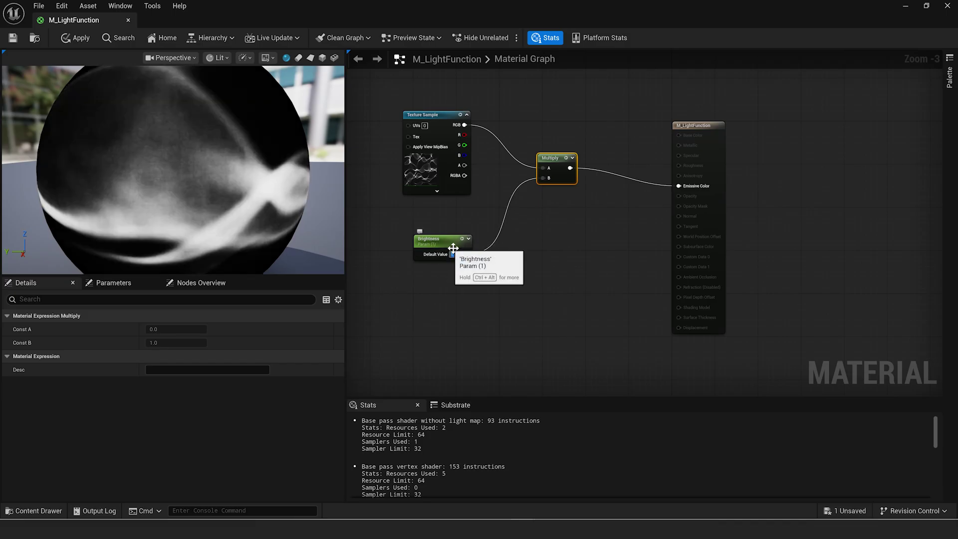
{"action": "left_click", "coordinate": [540, 240]}
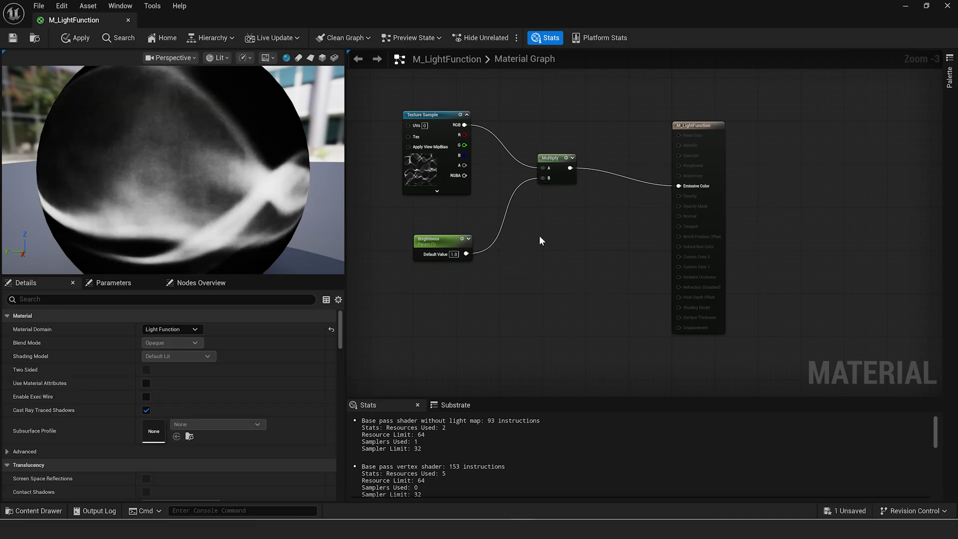
Step: Save the M_LightFunction material and close its editor
{"action": "left_click", "coordinate": [14, 39]}
{"action": "left_click", "coordinate": [926, 6]}
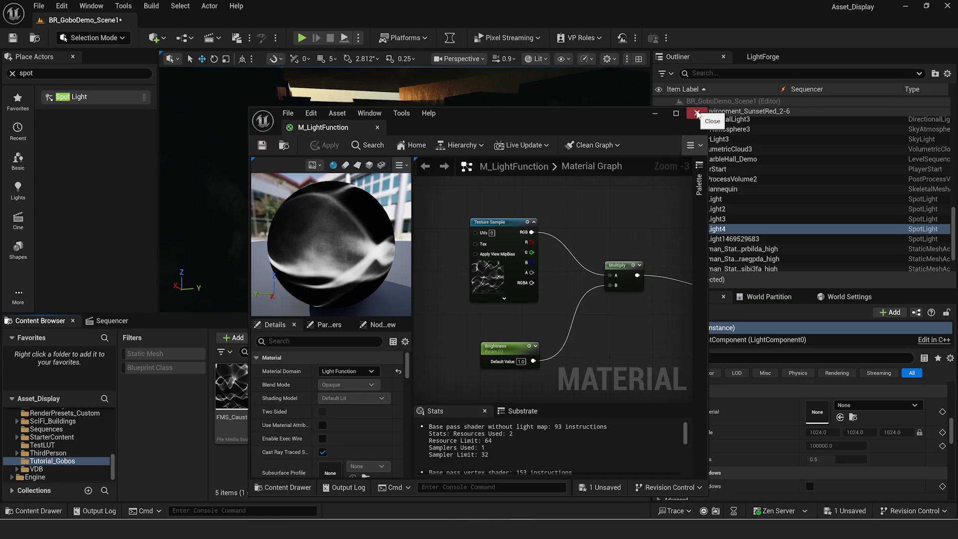
{"action": "left_click", "coordinate": [697, 114]}
Step: Create a material instance named MI_Caustics from M_LightFunction and assign it as SpotLight4's light function material
{"action": "right_click", "coordinate": [294, 399]}
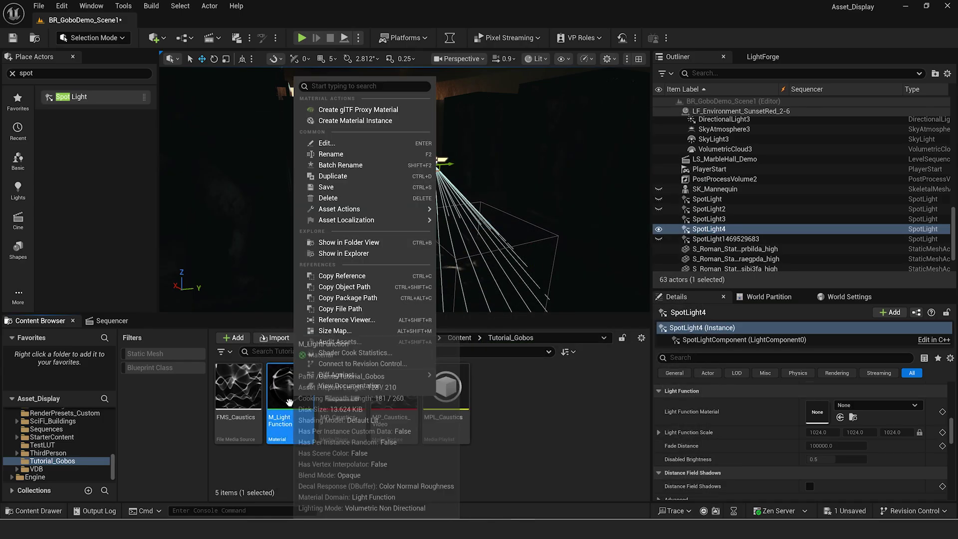
{"action": "left_click", "coordinate": [356, 120]}
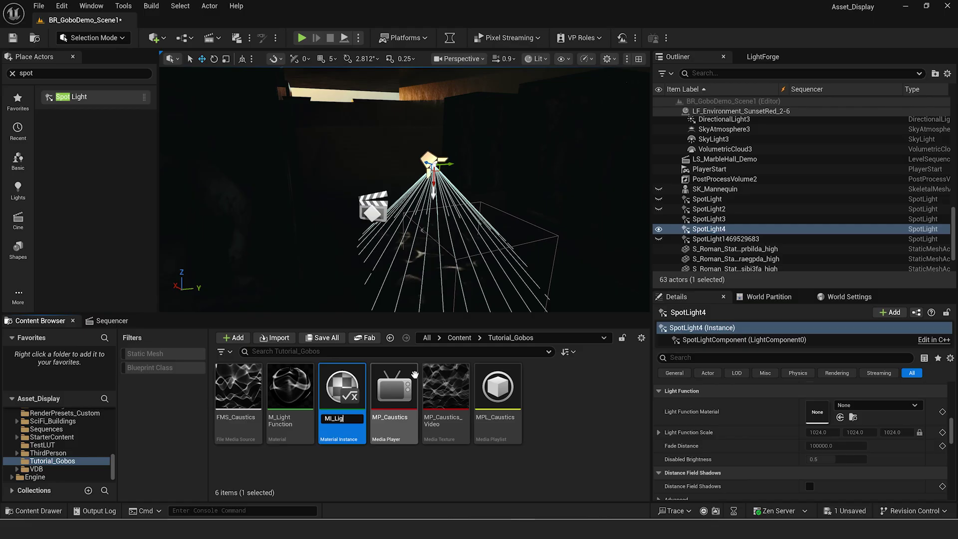
{"action": "type", "text": "MI_Caustics"}
{"action": "key", "text": "Return"}
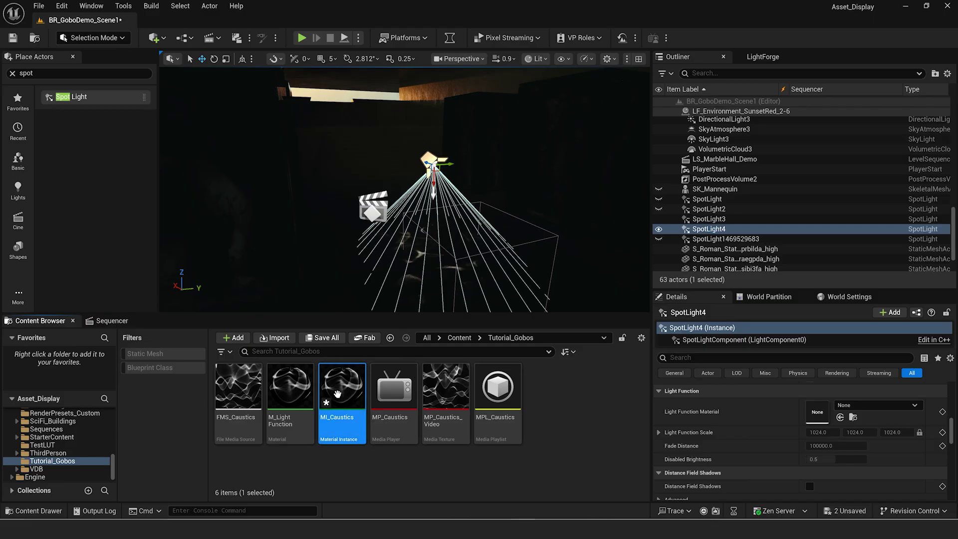
{"action": "left_click_drag", "start_coordinate": [343, 388], "coordinate": [821, 421]}
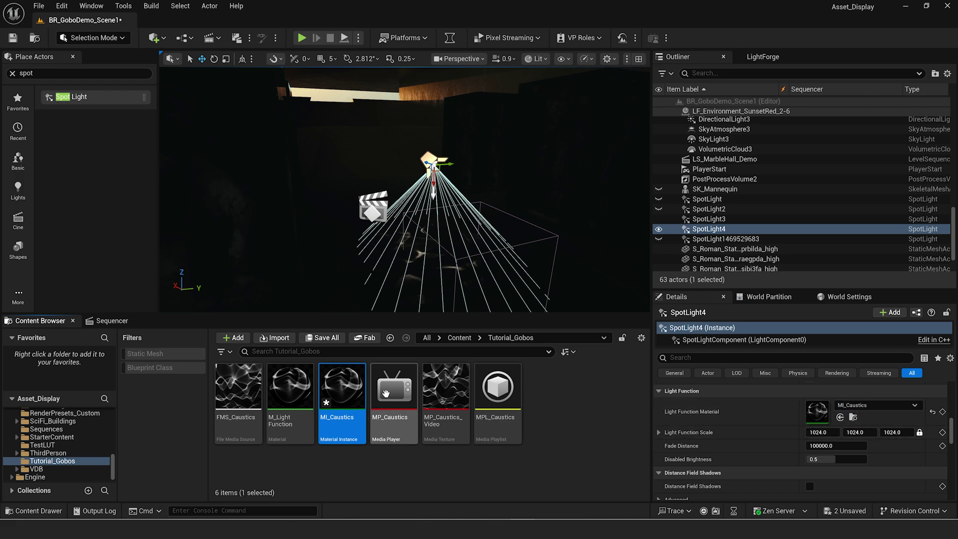
{"action": "left_click", "coordinate": [408, 409]}
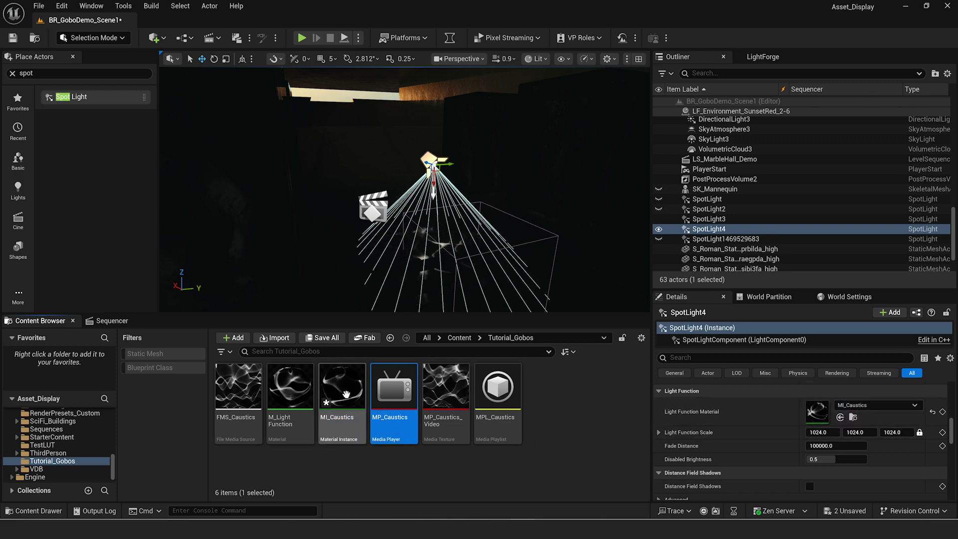
Step: Open MI_Caustics in a window beside the viewport's light and enable its Brightness parameter override
{"action": "double_click", "coordinate": [344, 392]}
{"action": "left_click_drag", "start_coordinate": [479, 89], "coordinate": [97, 168]}
{"action": "left_click", "coordinate": [96, 279]}
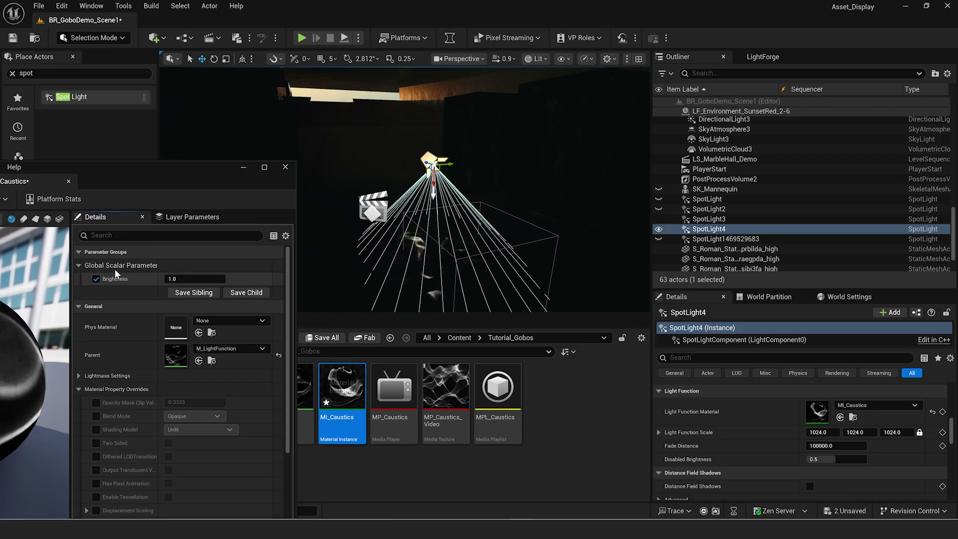
Step: Try a Brightness of about 143 on MI_Caustics, and bring it back down to 1.0
{"action": "left_click_drag", "start_coordinate": [181, 278], "coordinate": [219, 278]}
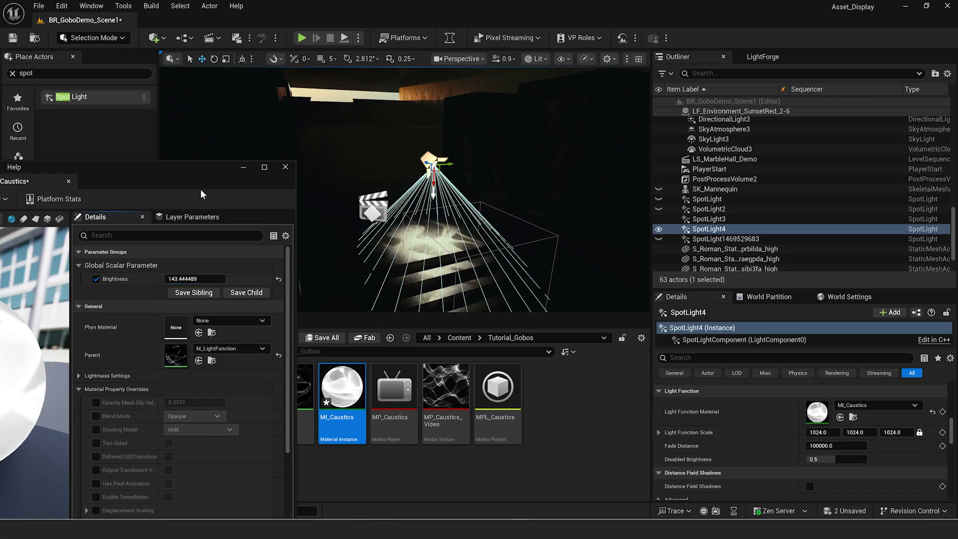
{"action": "left_click_drag", "start_coordinate": [176, 179], "coordinate": [295, 163]}
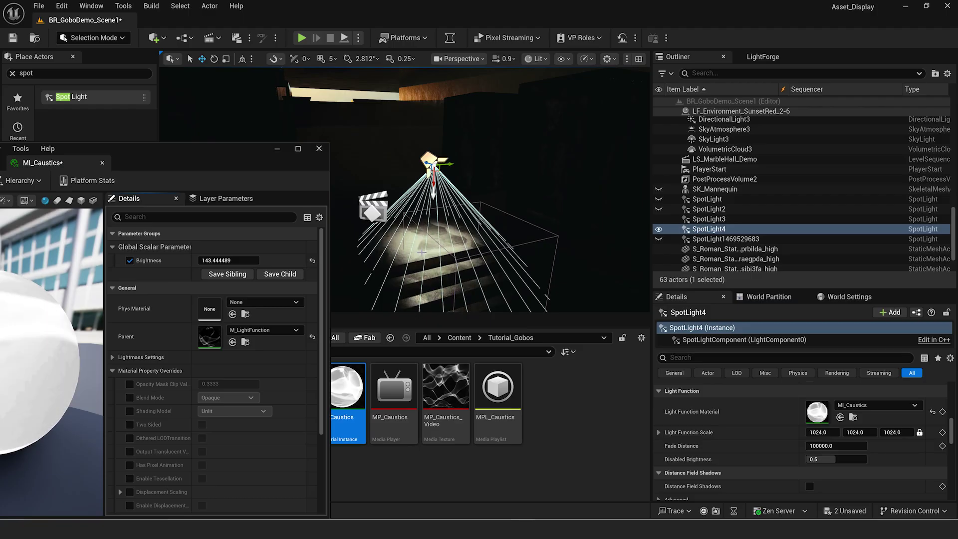
{"action": "left_click_drag", "start_coordinate": [145, 158], "coordinate": [175, 155]}
{"action": "left_click_drag", "start_coordinate": [259, 257], "coordinate": [234, 257]}
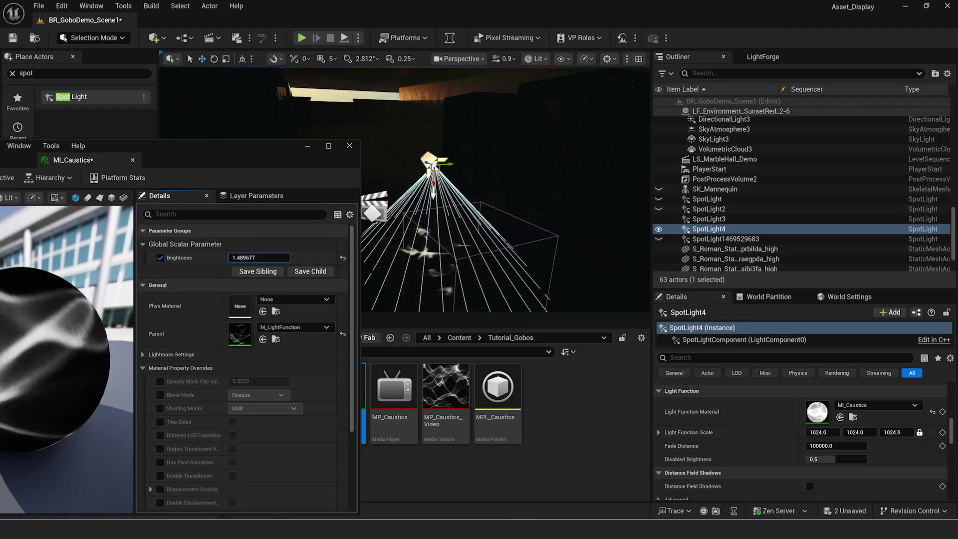
{"action": "left_click_drag", "start_coordinate": [259, 257], "coordinate": [262, 257]}
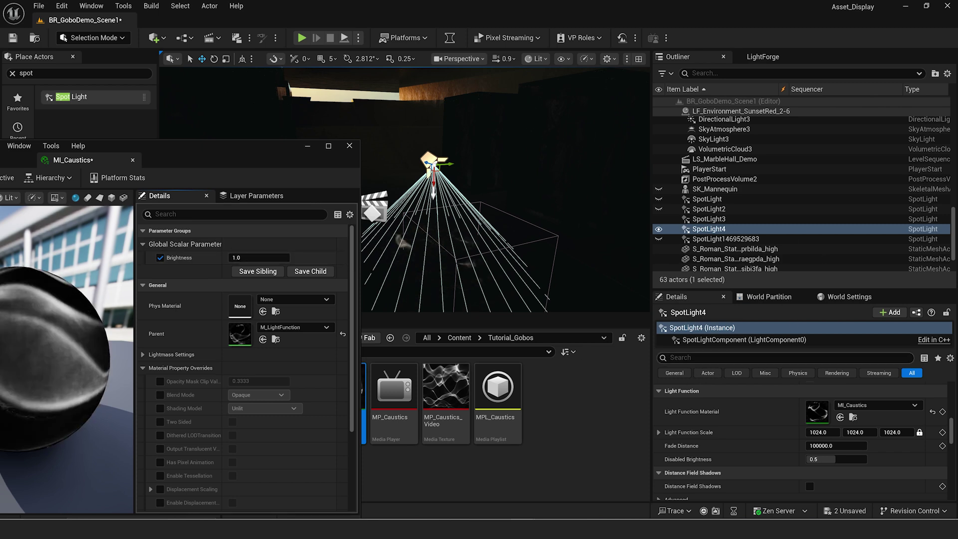
Step: Set SpotLight4's intensity to 10000 lm and raise the Brightness of MI_Caustics to about 2.6
{"action": "scroll", "coordinate": [950, 426], "scroll_direction": "up", "scroll_amount": 10}
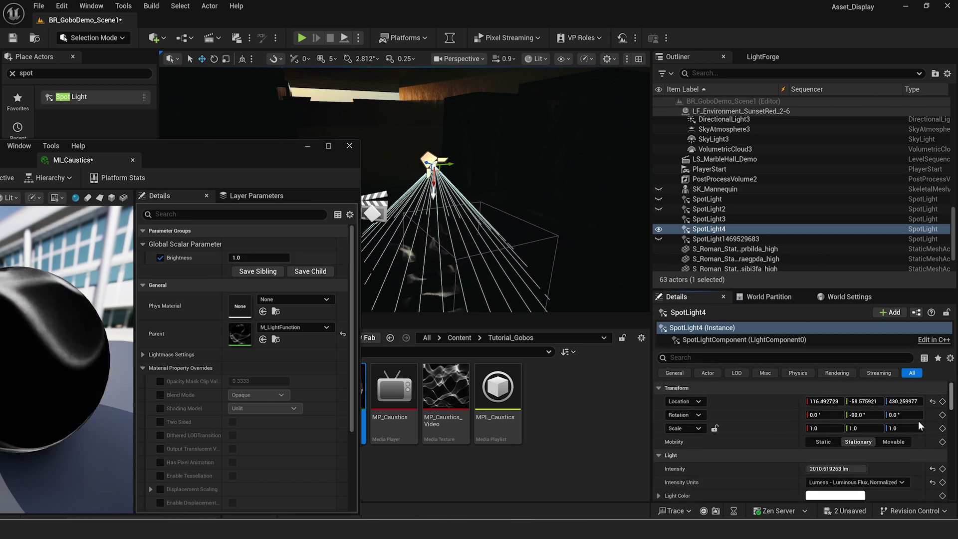
{"action": "left_click", "coordinate": [836, 469]}
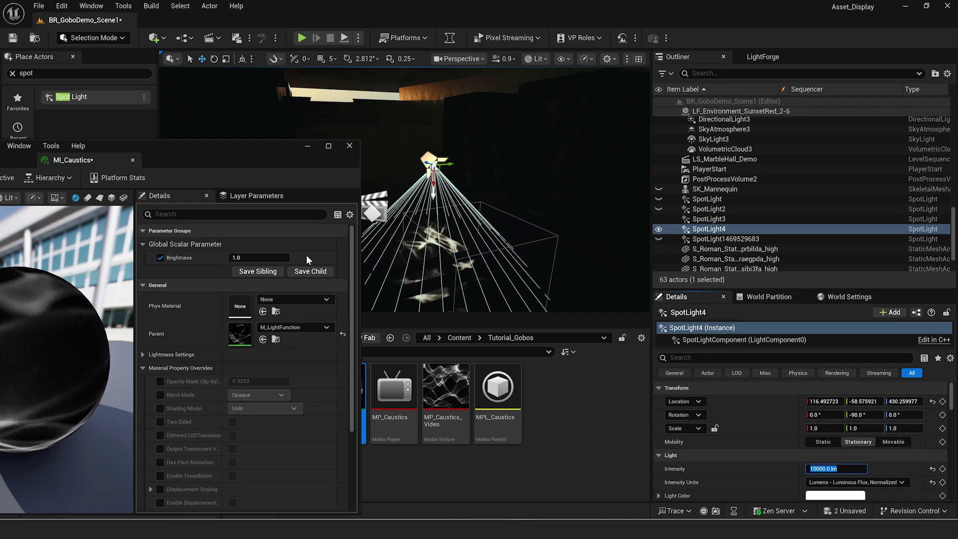
{"action": "left_click", "coordinate": [239, 260]}
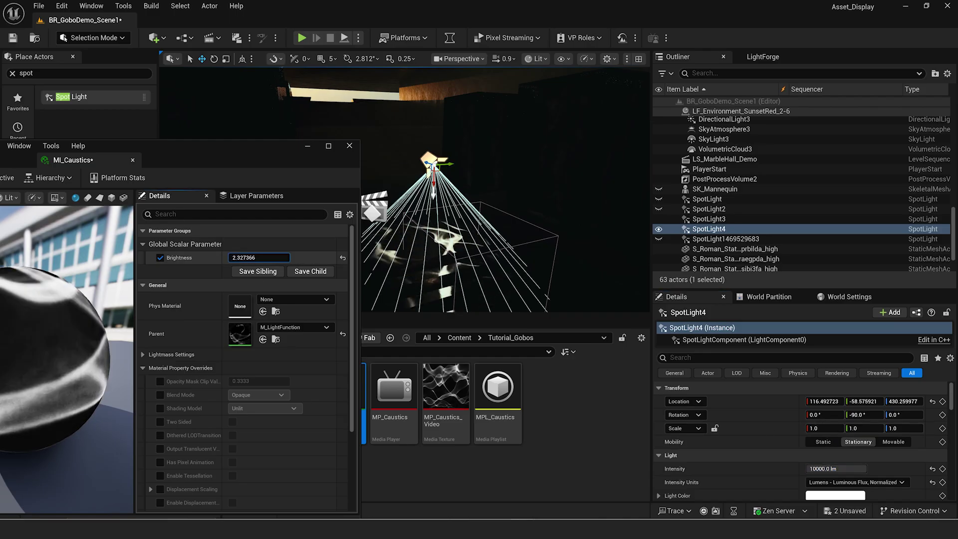
Step: Set SpotLight4's light color to a warm peach with RGB 1.0, 0.758, 0.484
{"action": "scroll", "coordinate": [849, 449], "scroll_direction": "down", "scroll_amount": 1}
{"action": "left_click", "coordinate": [848, 480]}
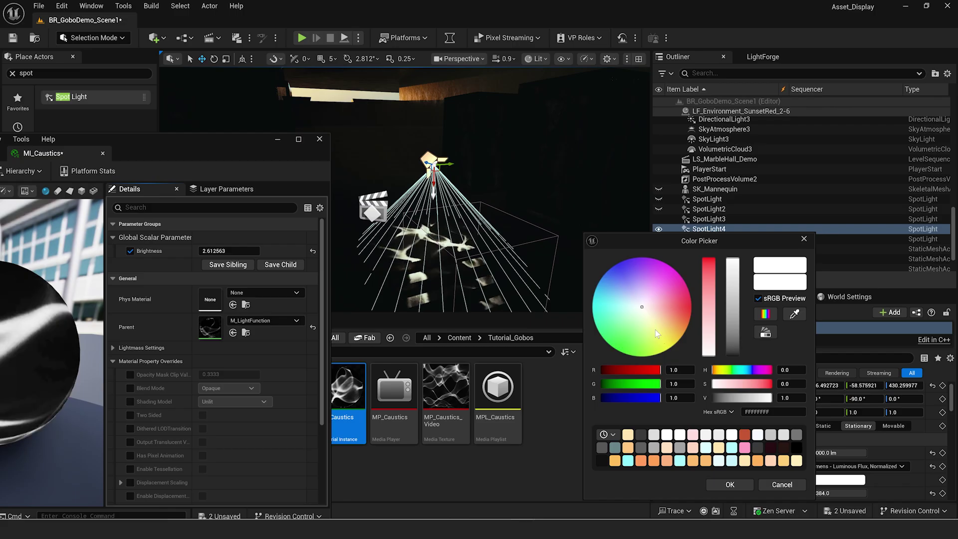
{"action": "left_click_drag", "start_coordinate": [656, 330], "coordinate": [664, 320]}
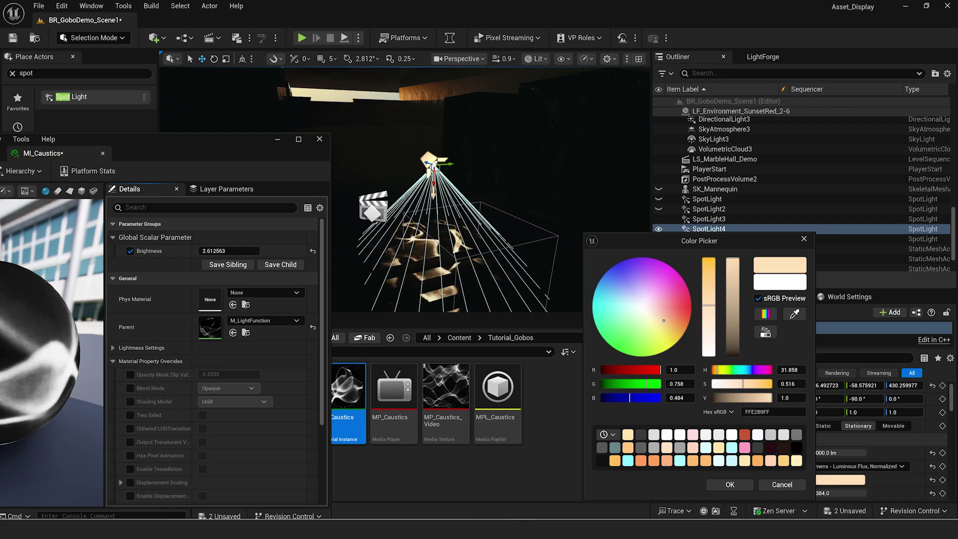
{"action": "left_click", "coordinate": [730, 484]}
Step: Move SpotLight4 higher and along X, to about X 219 and Z 717
{"action": "left_click_drag", "start_coordinate": [435, 183], "coordinate": [446, 75]}
{"action": "key", "text": "s"}
{"action": "right_click_drag", "start_coordinate": [481, 114], "coordinate": [480, 84]}
{"action": "key", "text": "e"}
{"action": "left_click_drag", "start_coordinate": [443, 176], "coordinate": [425, 151]}
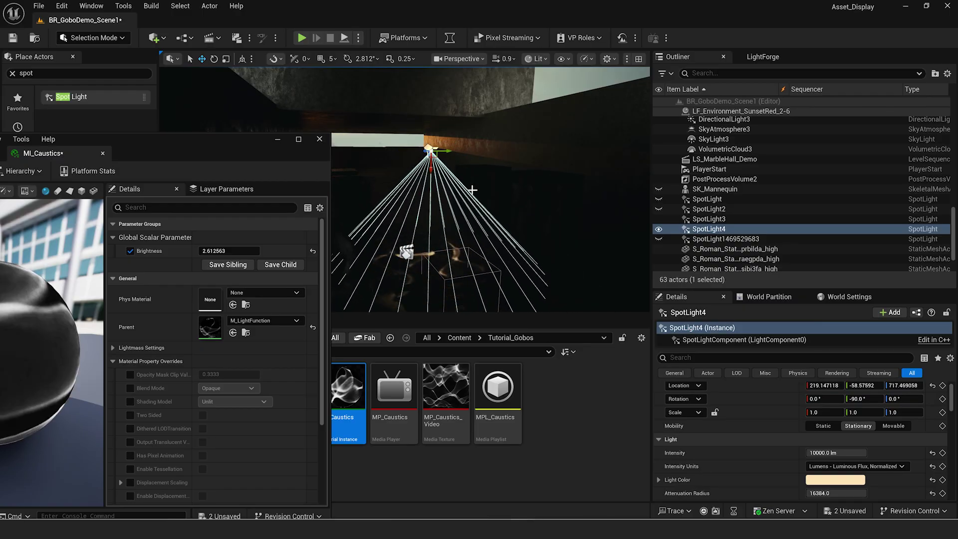
Step: Save the level and all modified assets, and close the MI_Caustics editor window
{"action": "left_click_drag", "start_coordinate": [219, 146], "coordinate": [327, 159]}
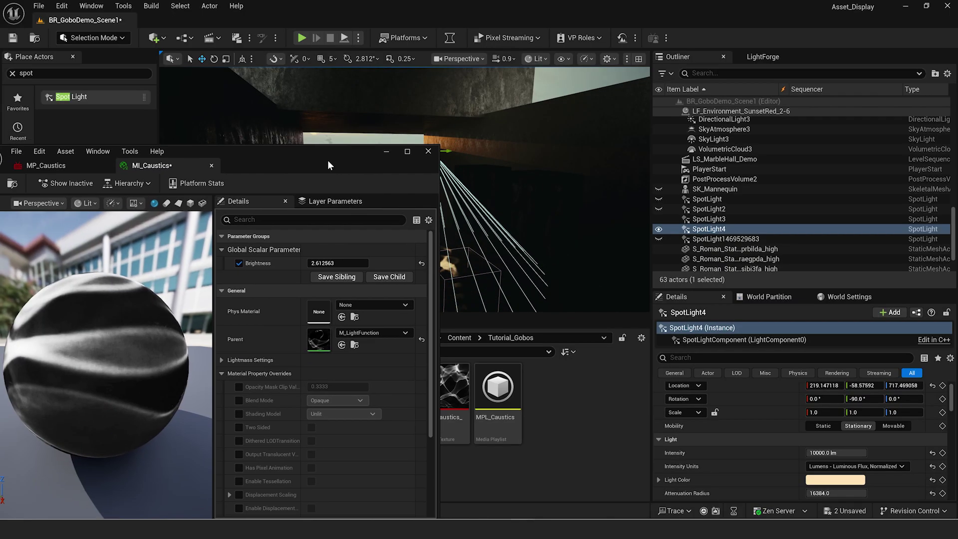
{"action": "left_click", "coordinate": [40, 6]}
{"action": "left_click", "coordinate": [89, 151]}
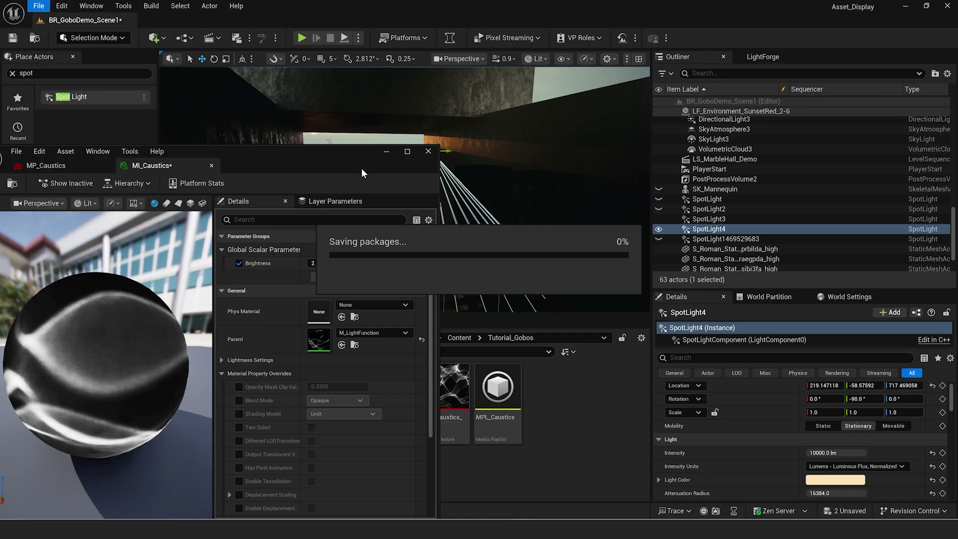
{"action": "left_click_drag", "start_coordinate": [340, 158], "coordinate": [368, 225]}
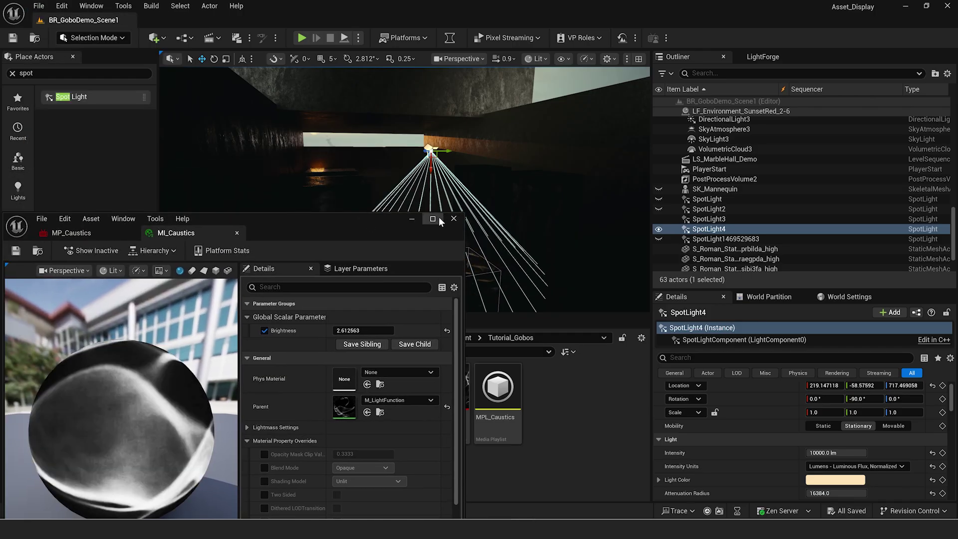
{"action": "left_click", "coordinate": [453, 218]}
Step: Delete SpotLight4 from the level
{"action": "right_click_drag", "start_coordinate": [444, 239], "coordinate": [442, 260]}
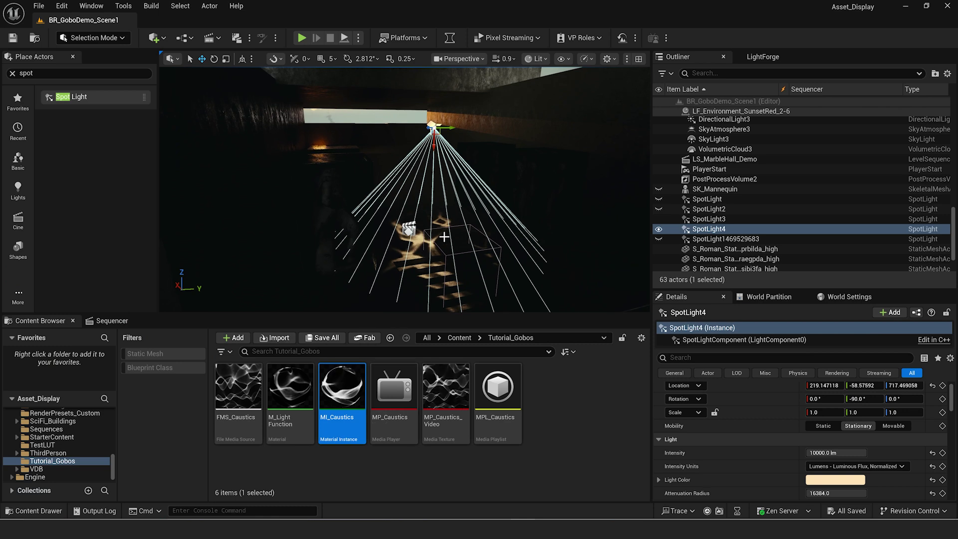
{"action": "left_click", "coordinate": [352, 461]}
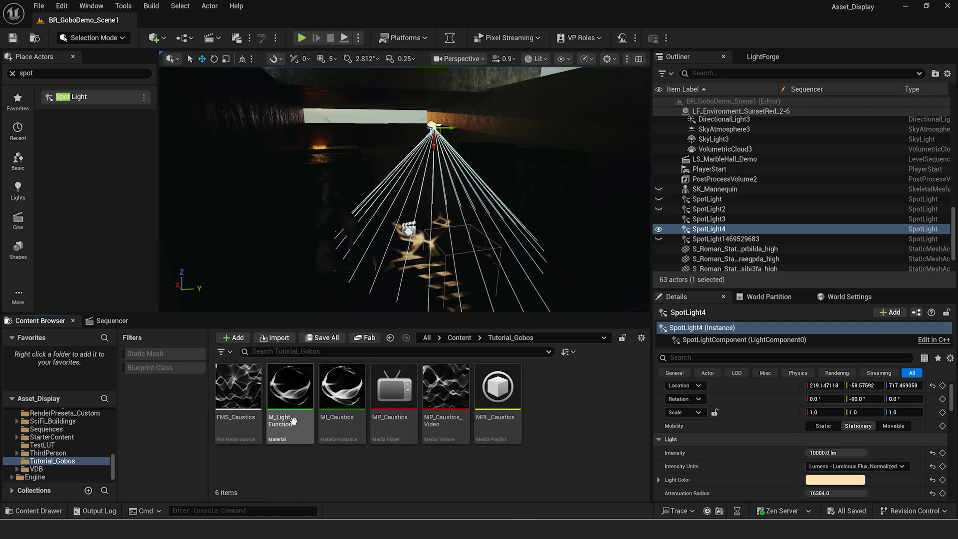
{"action": "mouse_move", "coordinate": [514, 260]}
{"action": "right_mouse_down"}
{"action": "mouse_move", "coordinate": [514, 225]}
{"action": "mouse_move", "coordinate": [523, 266]}
{"action": "right_mouse_up"}
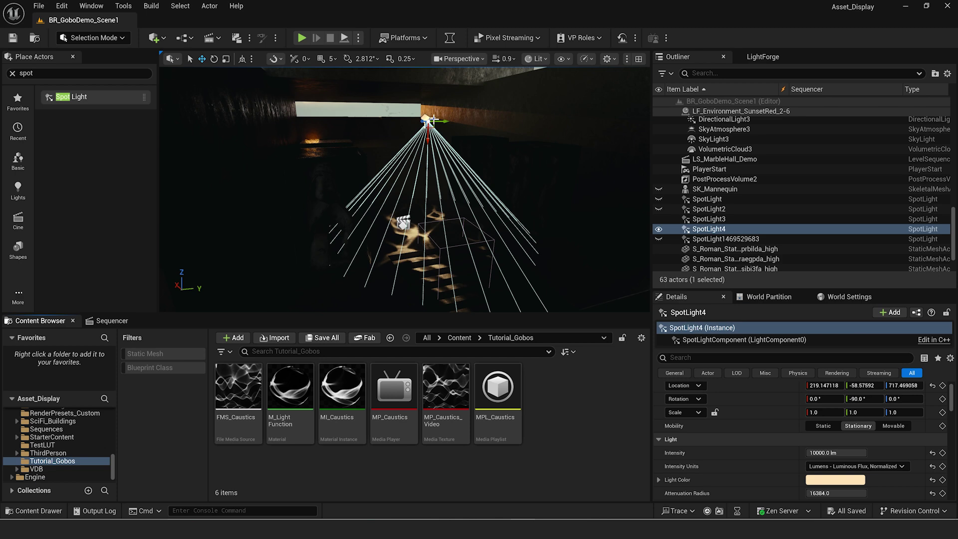
{"action": "key", "text": "Delete"}
Step: Create a LightForge motion gobo from the media file Calm_Loop_Slow_04.mp4 in the Water Caustics Loops folder
{"action": "left_click", "coordinate": [762, 56]}
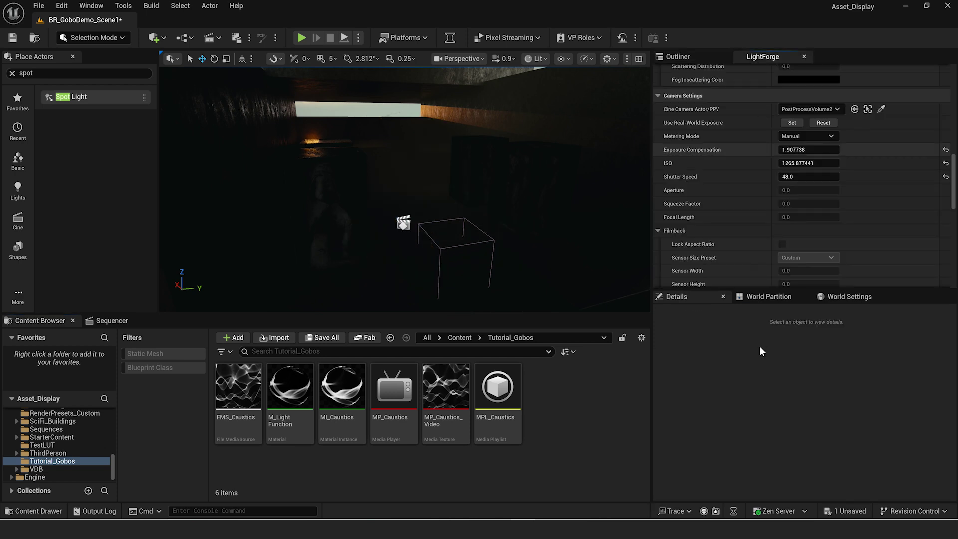
{"action": "left_click_drag", "start_coordinate": [753, 290], "coordinate": [752, 325]}
{"action": "scroll", "coordinate": [848, 200], "scroll_direction": "up", "scroll_amount": 5}
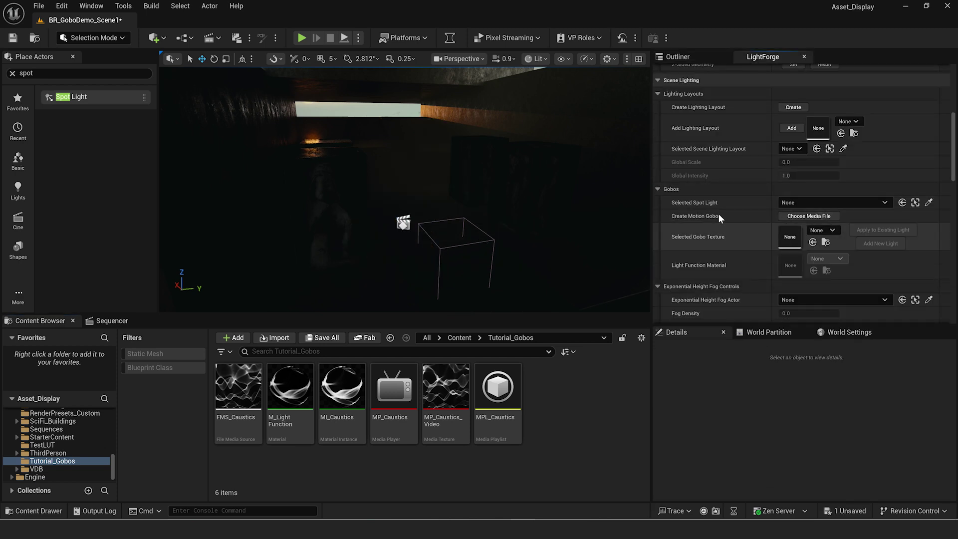
{"action": "scroll", "coordinate": [713, 167], "scroll_direction": "down", "scroll_amount": 2}
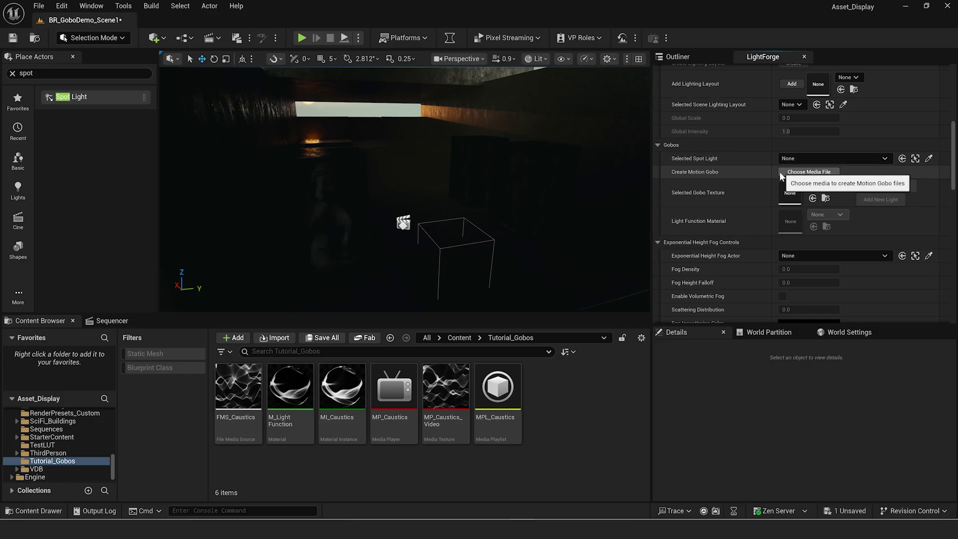
{"action": "left_click", "coordinate": [807, 172]}
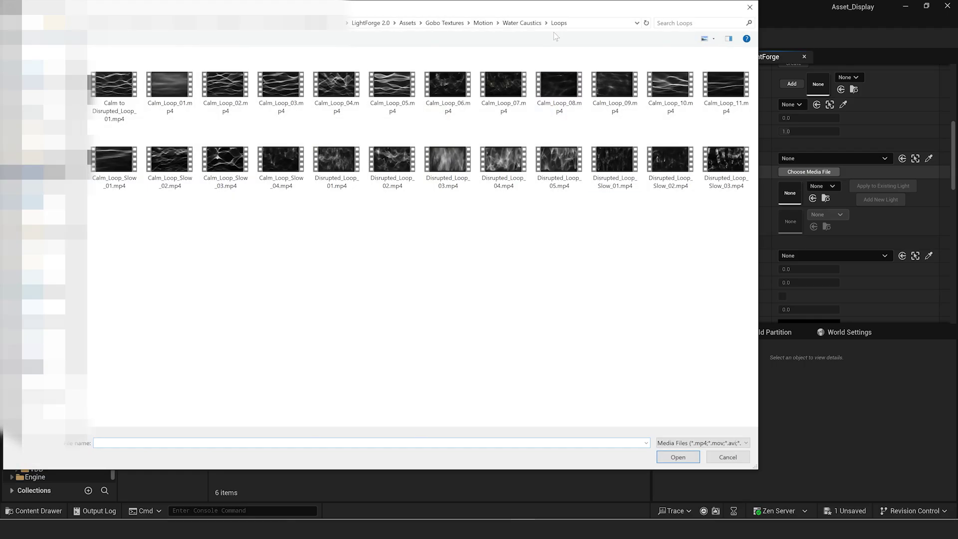
{"action": "left_click", "coordinate": [289, 161]}
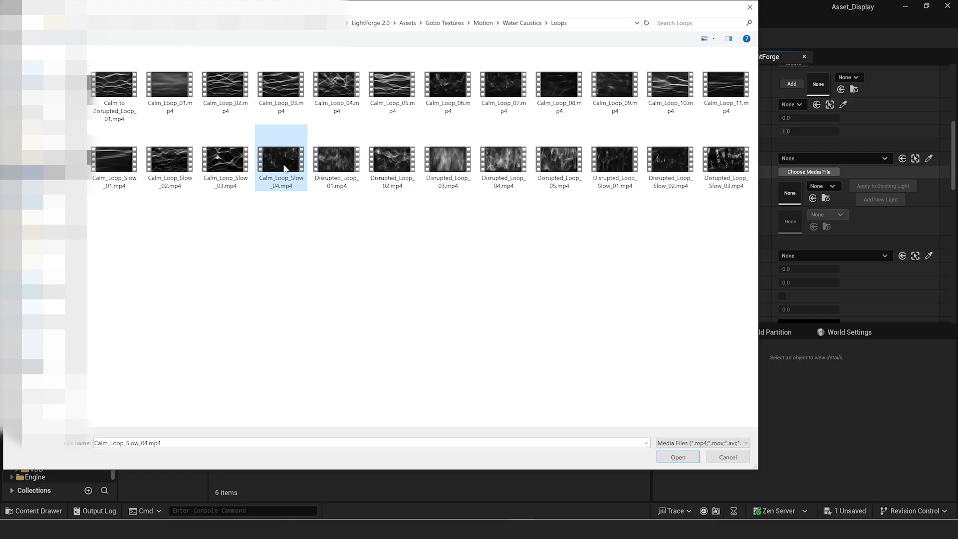
{"action": "left_click", "coordinate": [687, 462]}
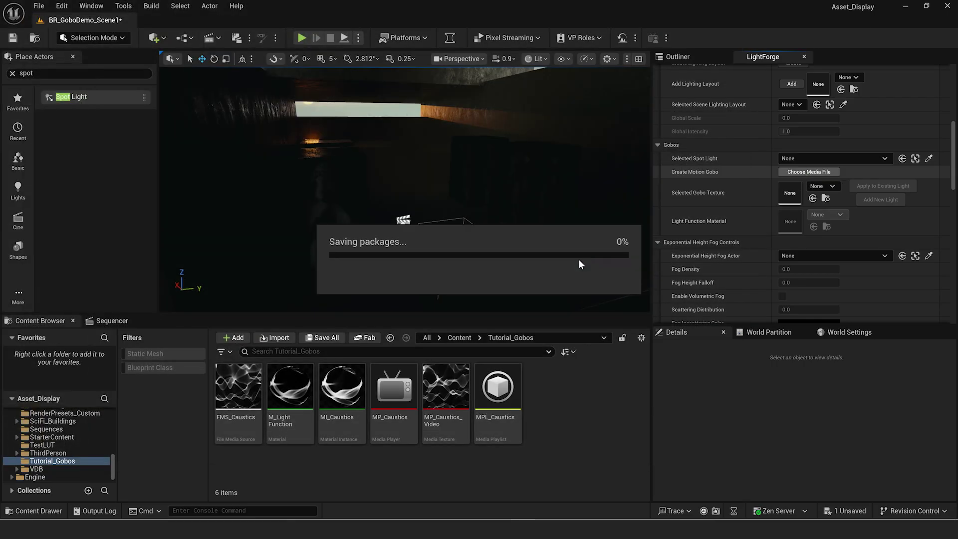
{"action": "scroll", "coordinate": [431, 432], "scroll_direction": "down", "scroll_amount": 1}
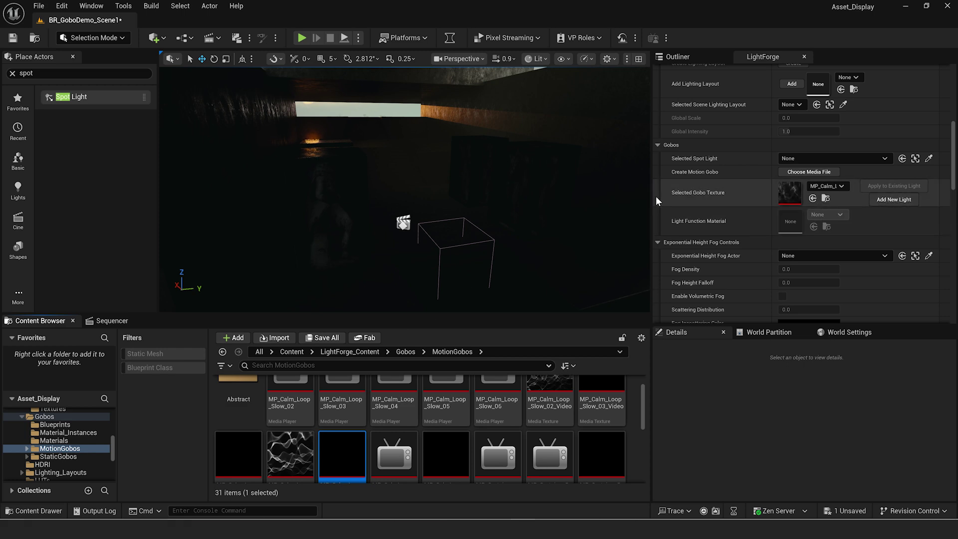
Step: Add a new spot light with the selected motion gobo texture and raise it to about Z 350
{"action": "left_click", "coordinate": [893, 199]}
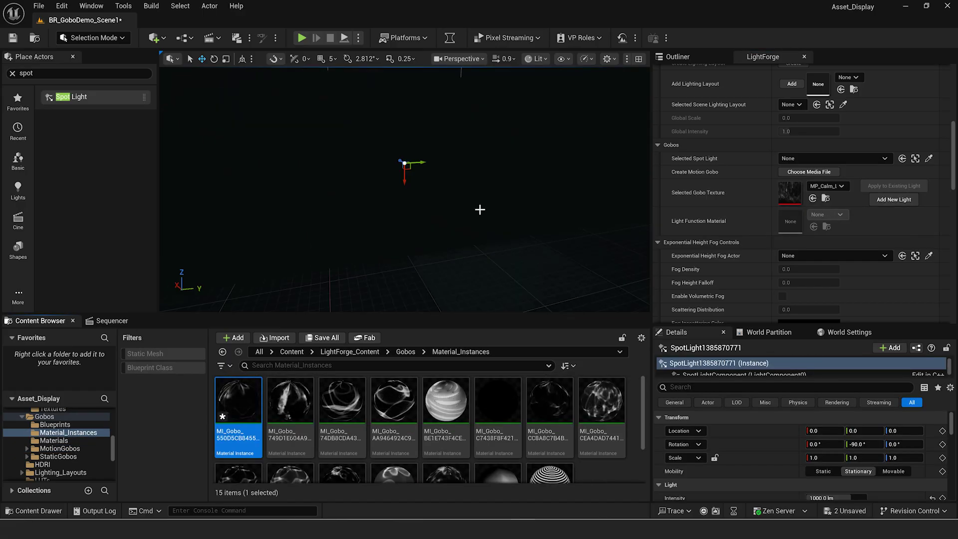
{"action": "key", "text": "s"}
{"action": "right_click_drag", "start_coordinate": [435, 253], "coordinate": [432, 247]}
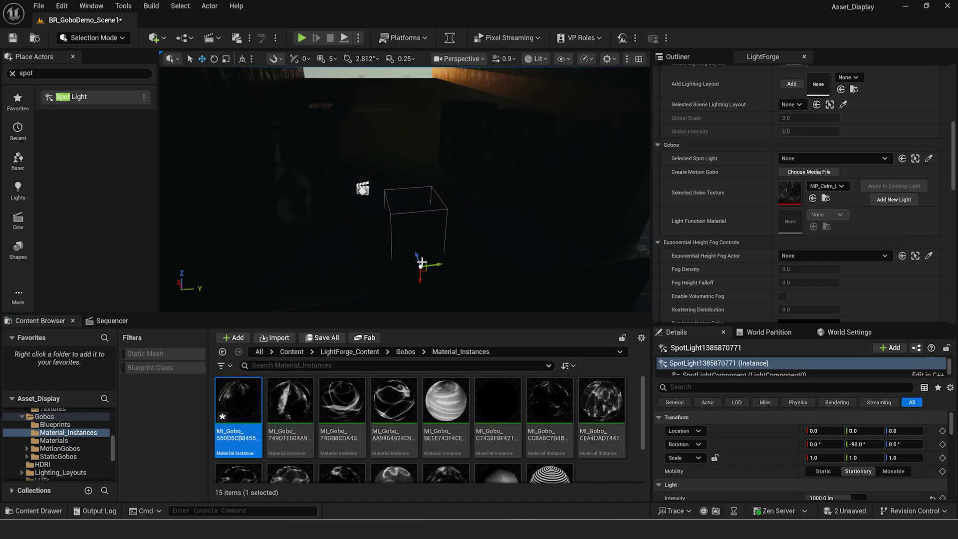
{"action": "left_click_drag", "start_coordinate": [422, 244], "coordinate": [421, 209]}
{"action": "right_click_drag", "start_coordinate": [419, 223], "coordinate": [420, 255]}
{"action": "key", "text": "w"}
{"action": "scroll", "coordinate": [430, 200], "scroll_direction": "up", "scroll_amount": 3}
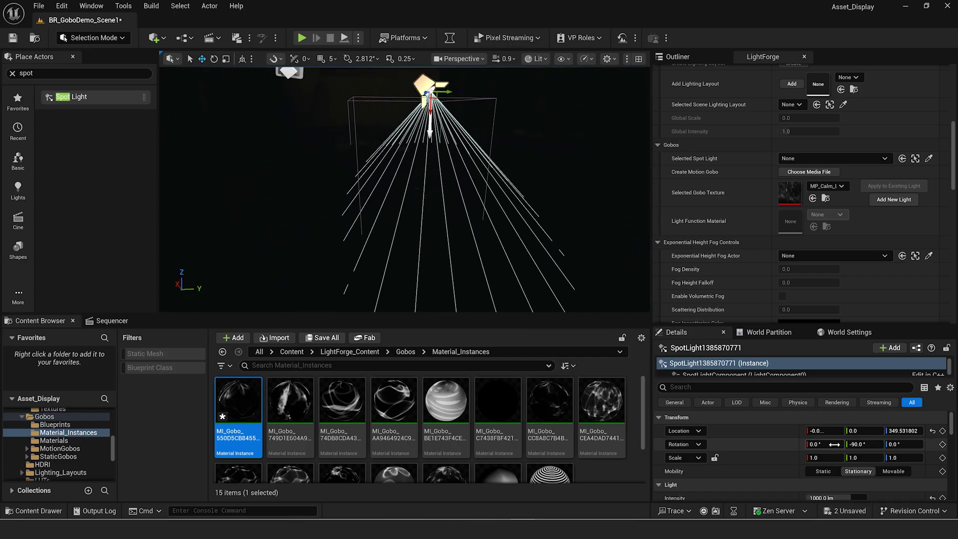
Step: Set the new gobo spot light's intensity to 15000 lm and reposition the light higher above the floor
{"action": "scroll", "coordinate": [785, 449], "scroll_direction": "down", "scroll_amount": 1}
{"action": "scroll", "coordinate": [785, 449], "scroll_direction": "down", "scroll_amount": 1}
{"action": "left_click", "coordinate": [828, 466]}
{"action": "type", "text": "15000"}
{"action": "key", "text": "Return"}
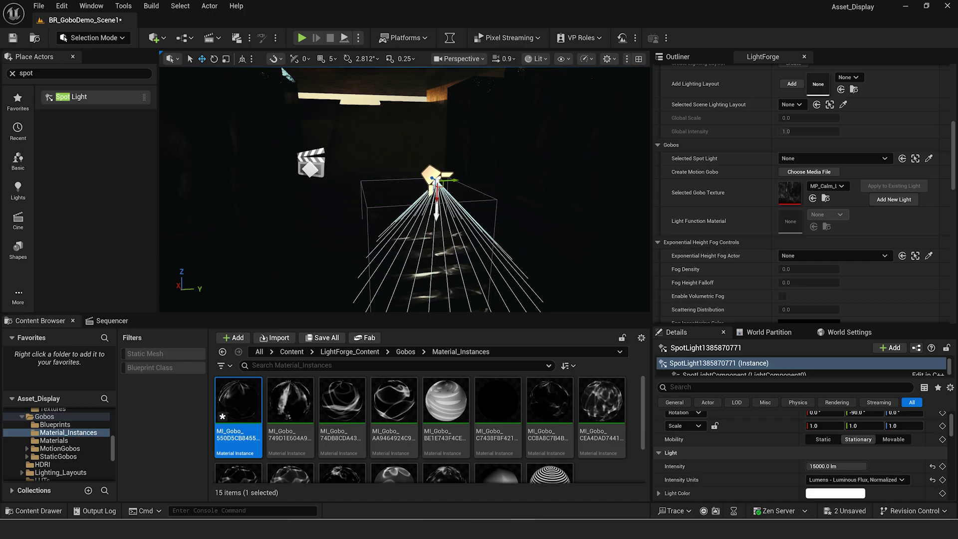
{"action": "right_click_drag", "start_coordinate": [439, 199], "coordinate": [440, 212]}
{"action": "left_click_drag", "start_coordinate": [440, 211], "coordinate": [413, 133]}
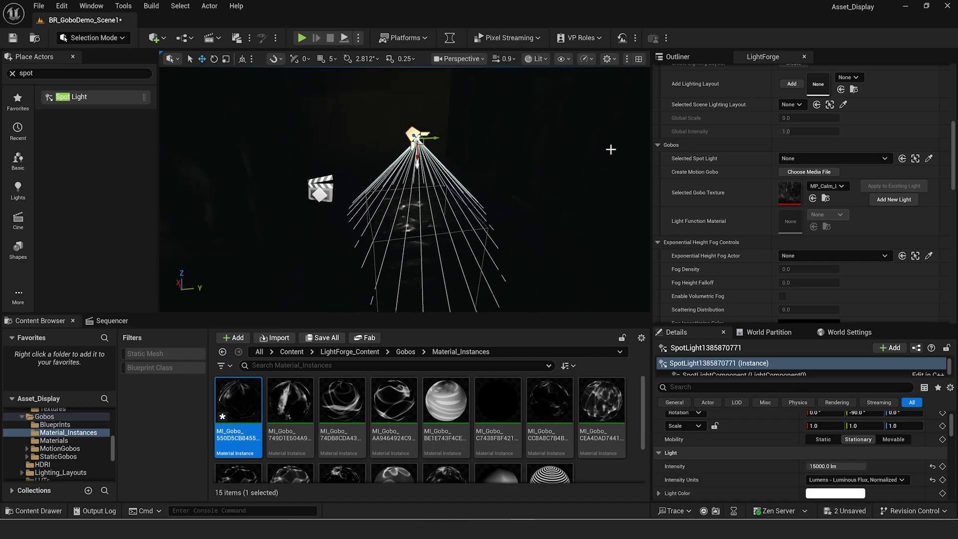
Step: Assign the newly added gobo spot light as LightForge's selected spot light and open its light function material instance for editing
{"action": "left_click", "coordinate": [902, 159]}
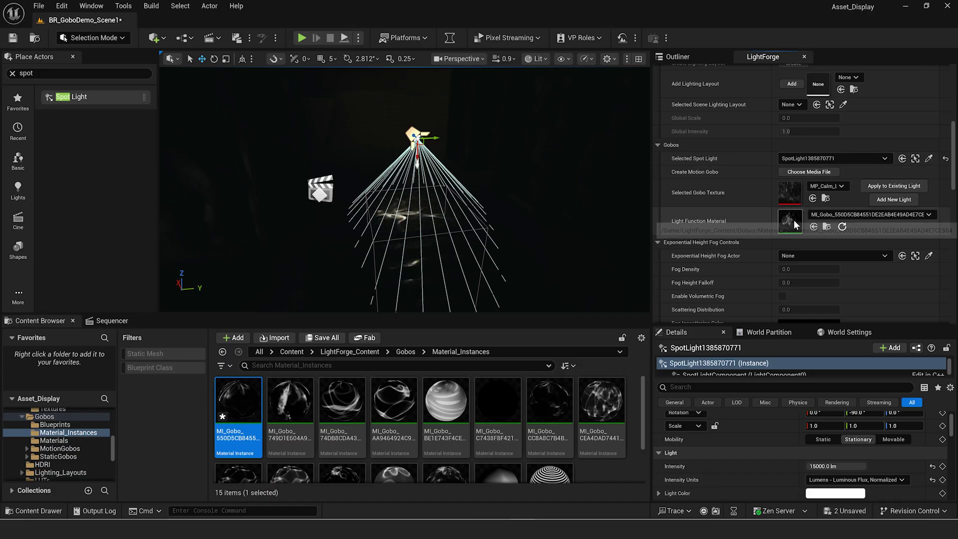
{"action": "left_click", "coordinate": [834, 214]}
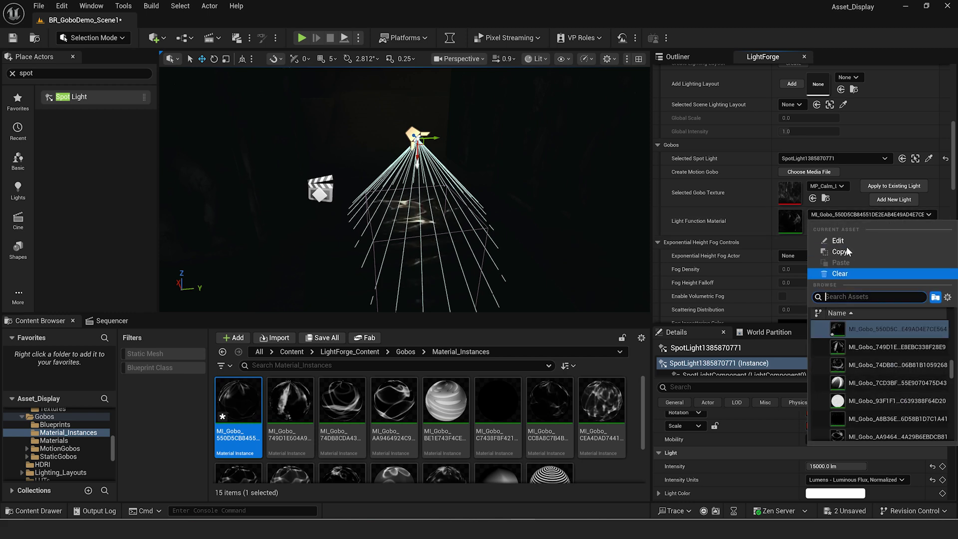
{"action": "left_click", "coordinate": [774, 222]}
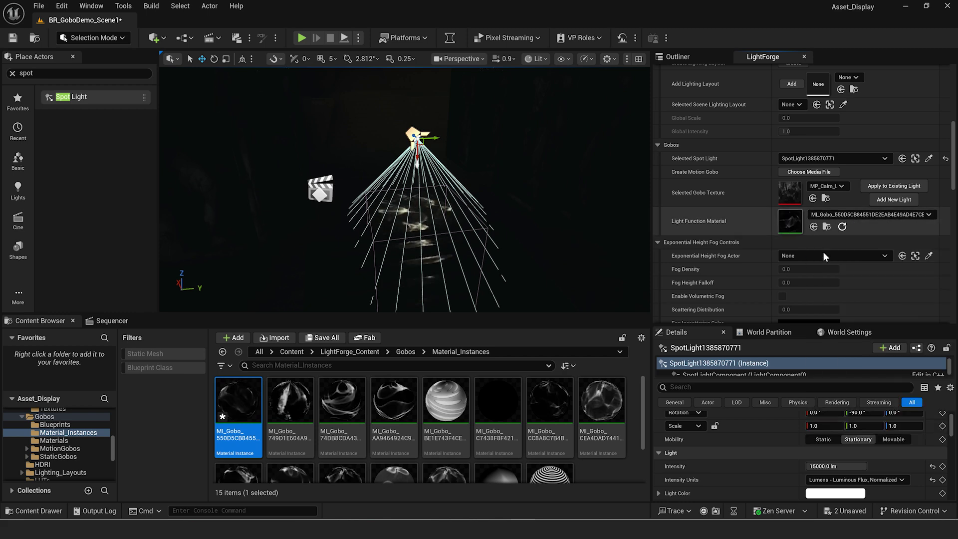
{"action": "left_click_drag", "start_coordinate": [529, 224], "coordinate": [223, 152]}
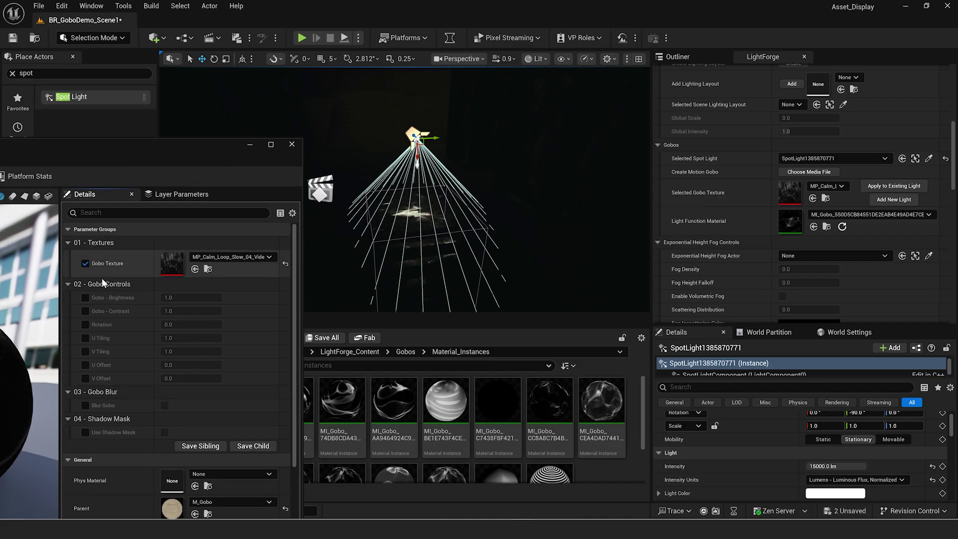
Step: Override the gobo brightness and contrast in the material instance, setting brightness to about 1.04 and contrast to about 0.51
{"action": "left_click", "coordinate": [86, 297]}
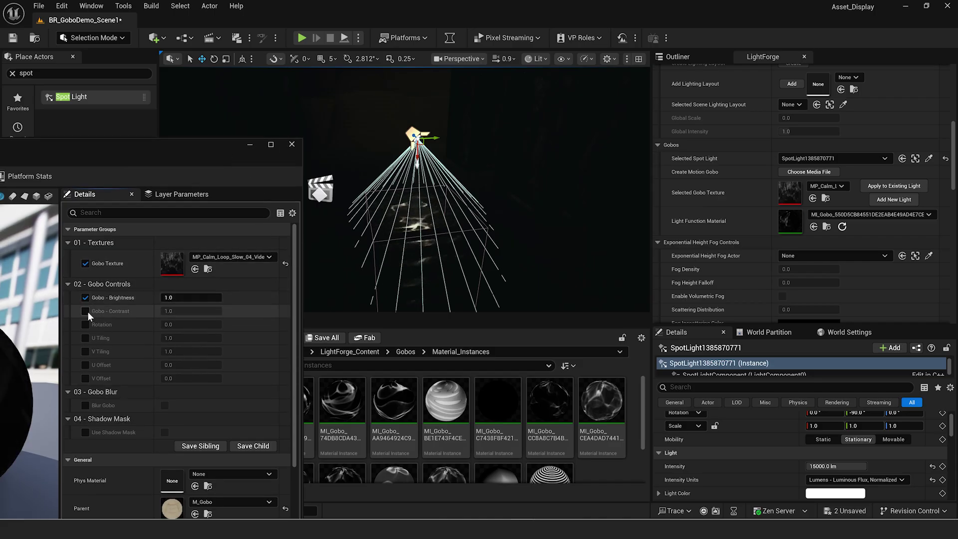
{"action": "left_click", "coordinate": [86, 311]}
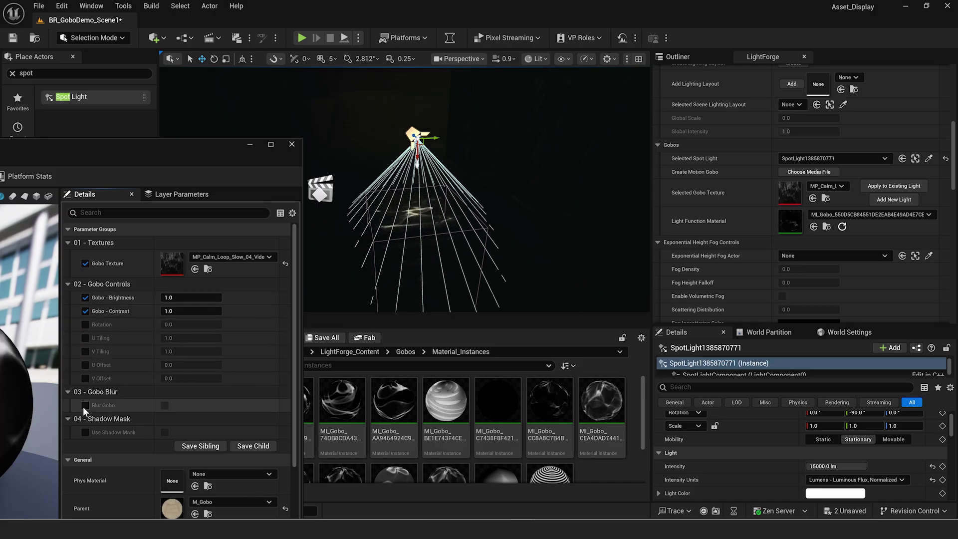
{"action": "left_click_drag", "start_coordinate": [191, 311], "coordinate": [140, 311]}
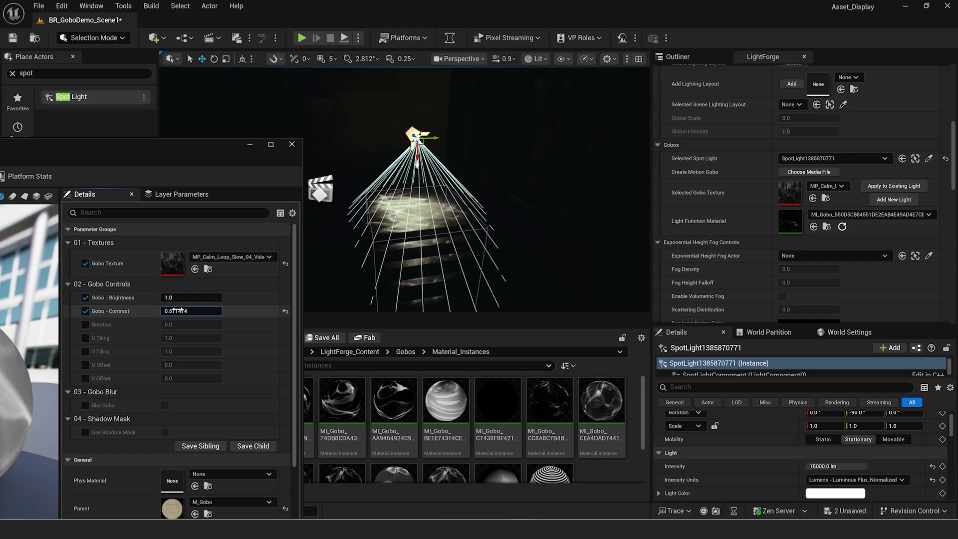
{"action": "left_click_drag", "start_coordinate": [191, 298], "coordinate": [201, 298]}
Step: Raise the spot light well above the scene, set its intensity to 50000 lm, and extend its attenuation radius to about 8639
{"action": "left_click_drag", "start_coordinate": [414, 136], "coordinate": [418, 69]}
{"action": "right_click_drag", "start_coordinate": [468, 139], "coordinate": [468, 125]}
{"action": "right_click_drag", "start_coordinate": [389, 272], "coordinate": [389, 270]}
{"action": "scroll", "coordinate": [812, 474], "scroll_direction": "down", "scroll_amount": 2}
{"action": "left_click_drag", "start_coordinate": [812, 474], "coordinate": [849, 474]}
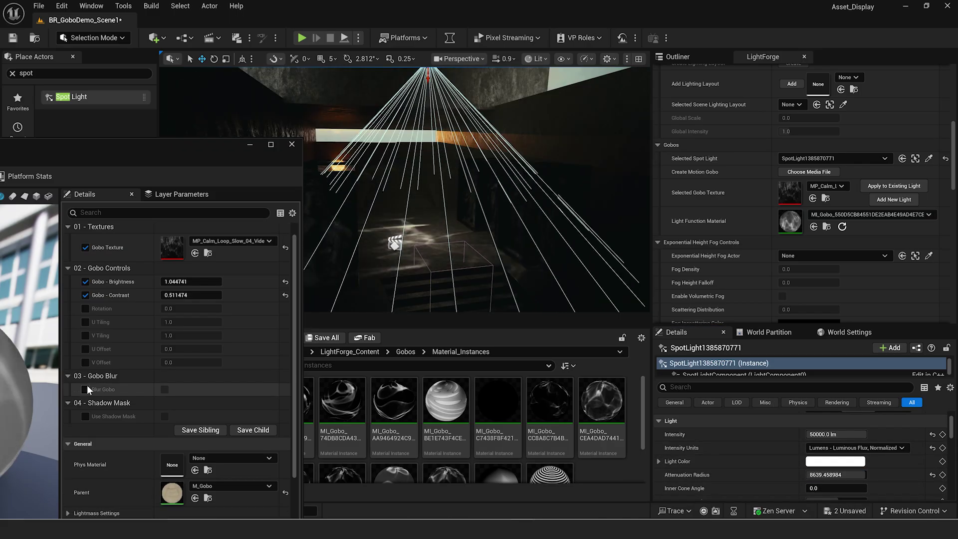
Step: Enable Blur Gobo in the material instance and override the Gobo - Blur Spread parameter at 1.0
{"action": "left_click", "coordinate": [86, 389]}
{"action": "left_click", "coordinate": [164, 390]}
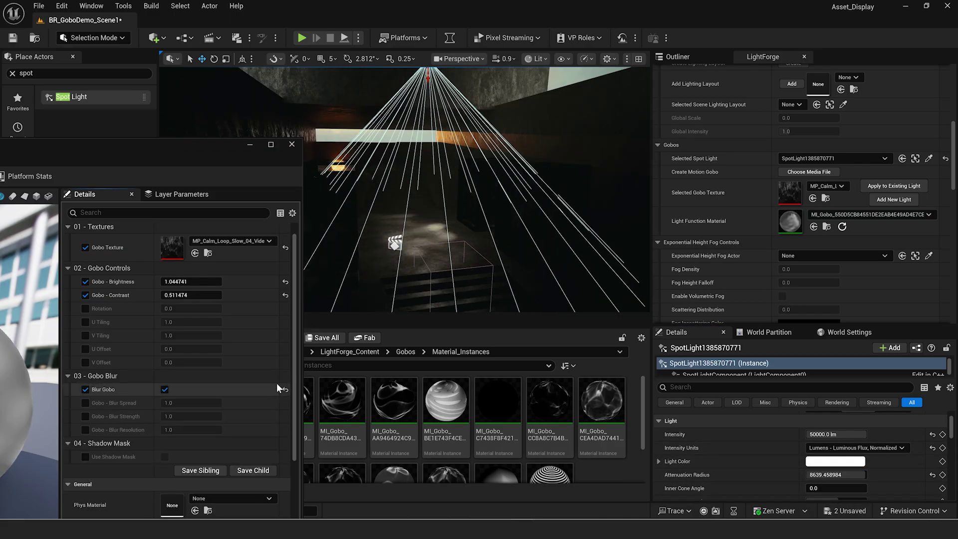
{"action": "left_click", "coordinate": [85, 403]}
{"action": "right_click_drag", "start_coordinate": [479, 235], "coordinate": [457, 244]}
{"action": "key", "text": "w"}
{"action": "key", "text": "s"}
{"action": "scroll", "coordinate": [107, 425], "scroll_direction": "down", "scroll_amount": 1}
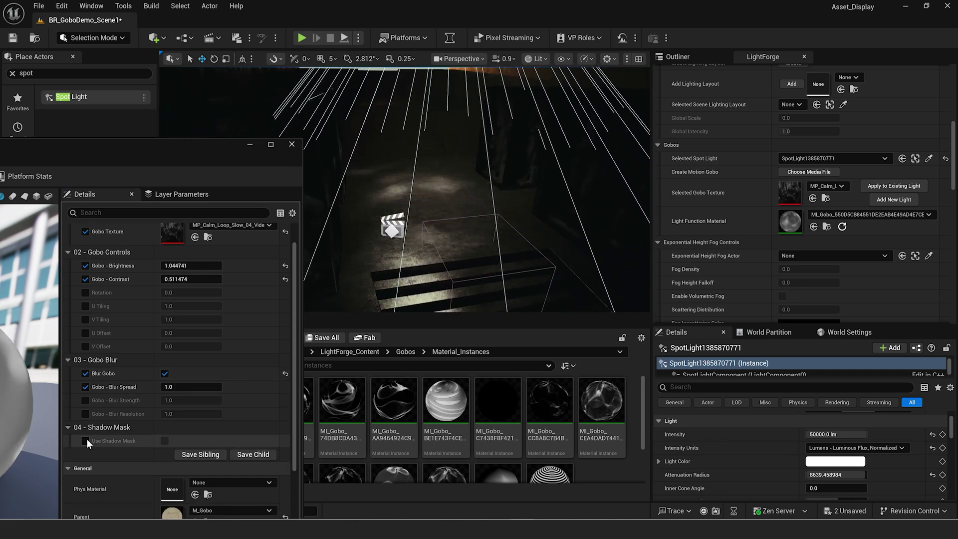
Step: Enable Use Shadow Mask and the Shadow Mask Texture override, and browse the available textures
{"action": "left_click", "coordinate": [85, 441]}
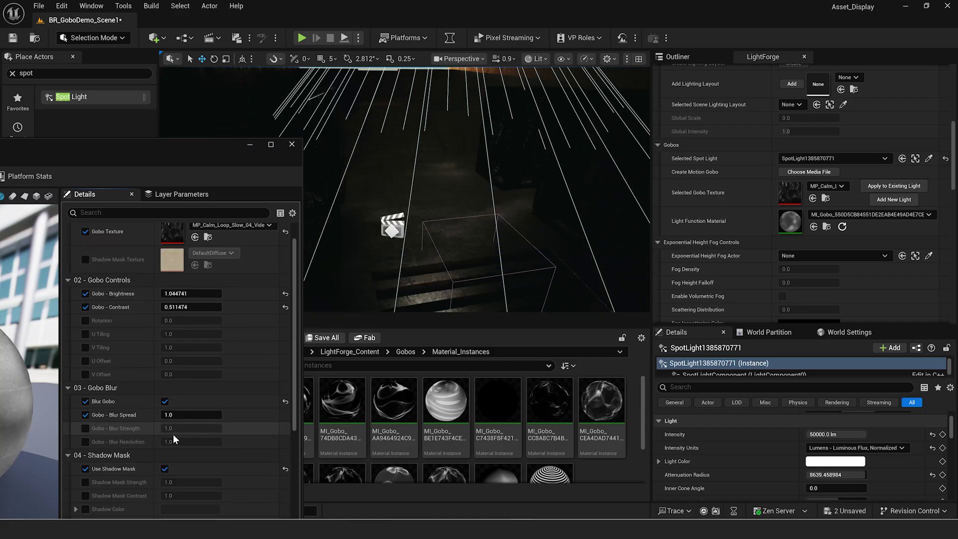
{"action": "scroll", "coordinate": [203, 298], "scroll_direction": "up", "scroll_amount": 1}
{"action": "left_click", "coordinate": [86, 275]}
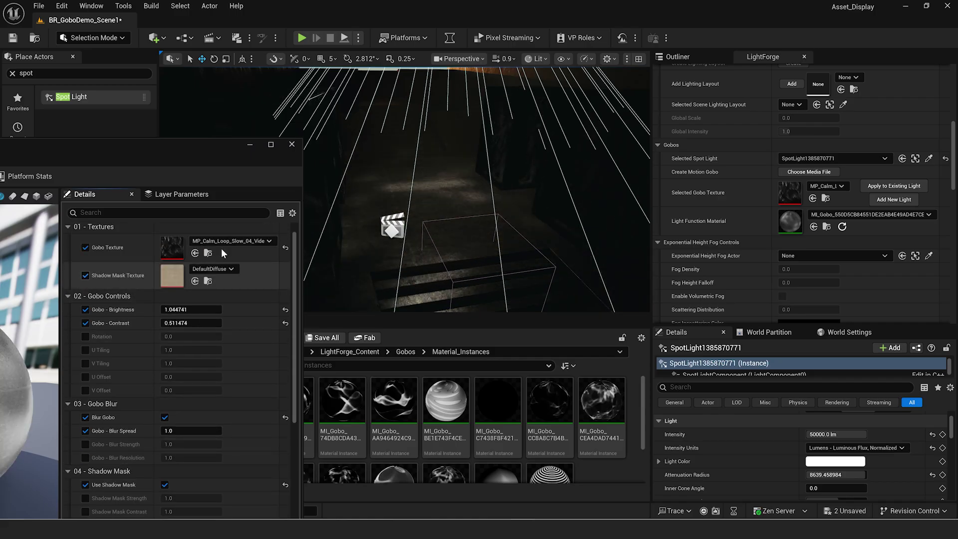
{"action": "left_click", "coordinate": [214, 269]}
{"action": "scroll", "coordinate": [269, 441], "scroll_direction": "down", "scroll_amount": 2}
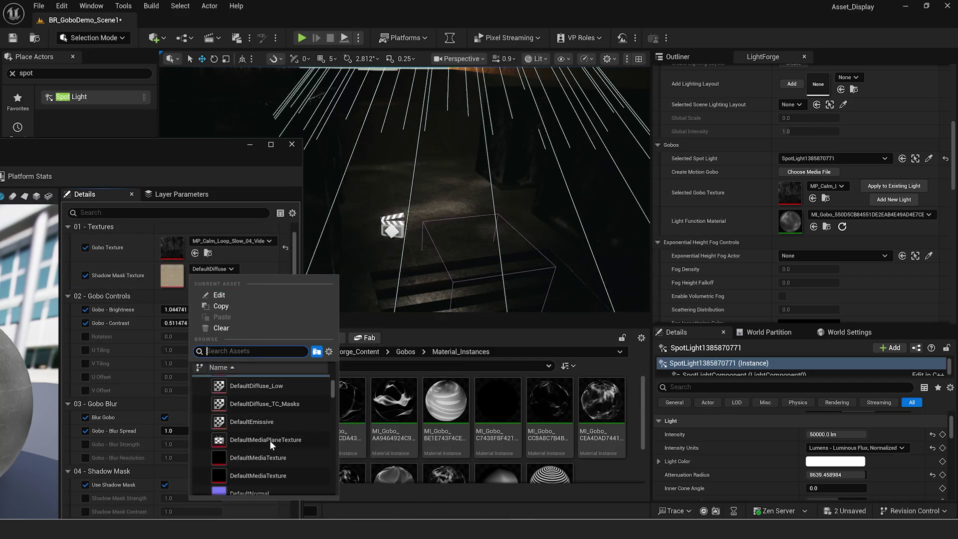
{"action": "scroll", "coordinate": [270, 440], "scroll_direction": "up", "scroll_amount": 5}
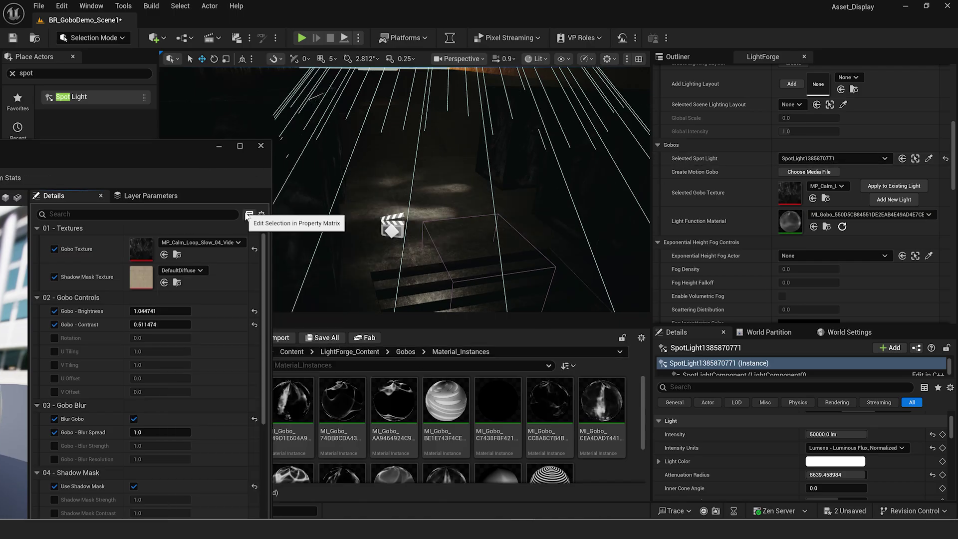
Step: Assign the Leaves_1 texture from the StaticGobos folder as the shadow mask texture
{"action": "left_click", "coordinate": [292, 352]}
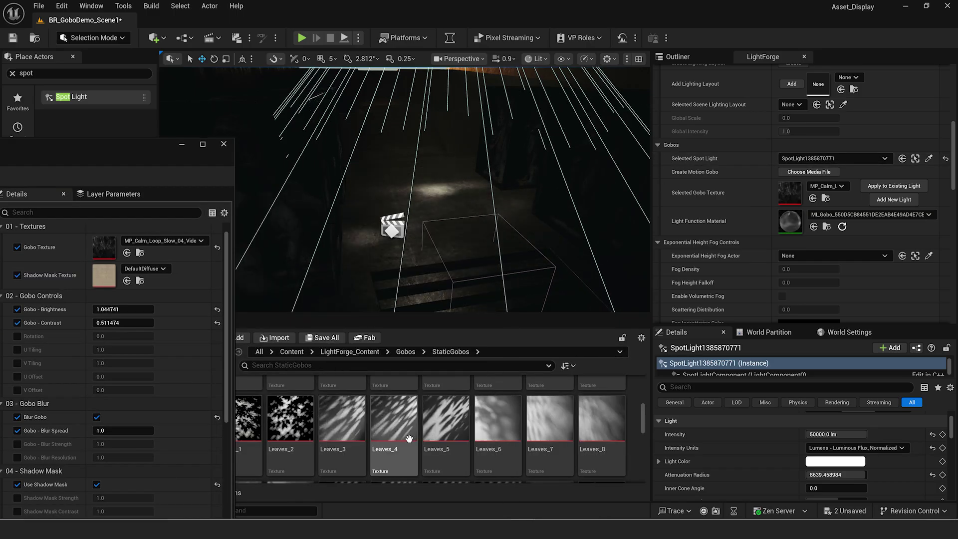
{"action": "scroll", "coordinate": [499, 439], "scroll_direction": "down", "scroll_amount": 2}
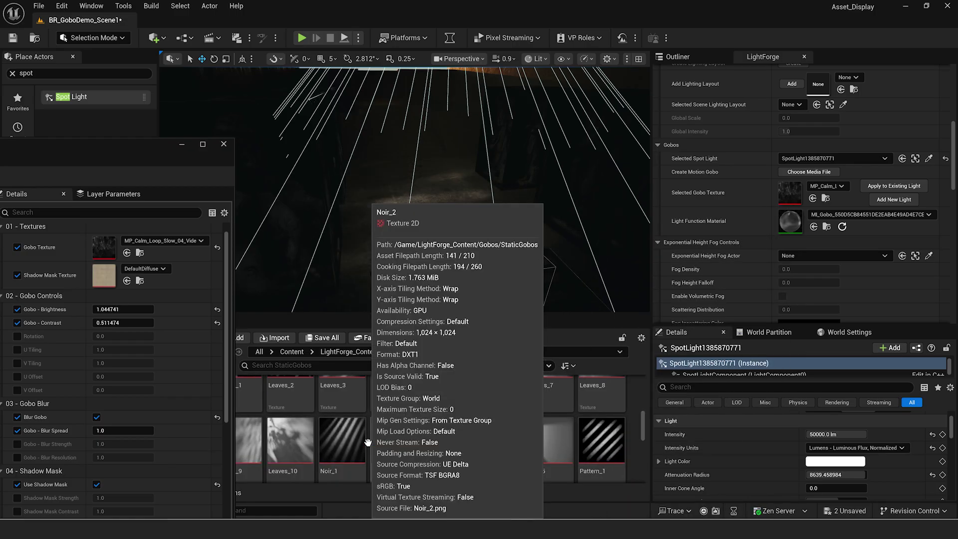
{"action": "scroll", "coordinate": [502, 464], "scroll_direction": "up", "scroll_amount": 2}
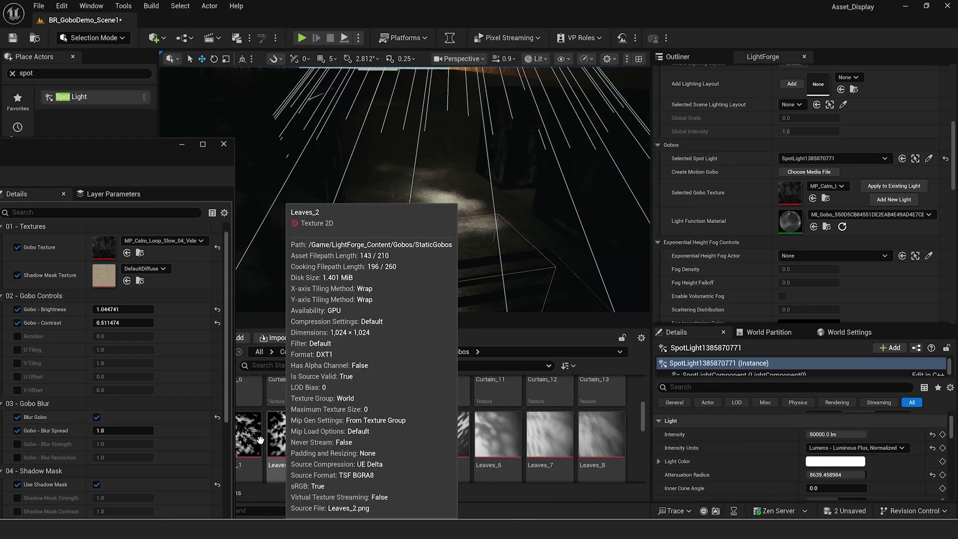
{"action": "left_click_drag", "start_coordinate": [249, 435], "coordinate": [132, 275]}
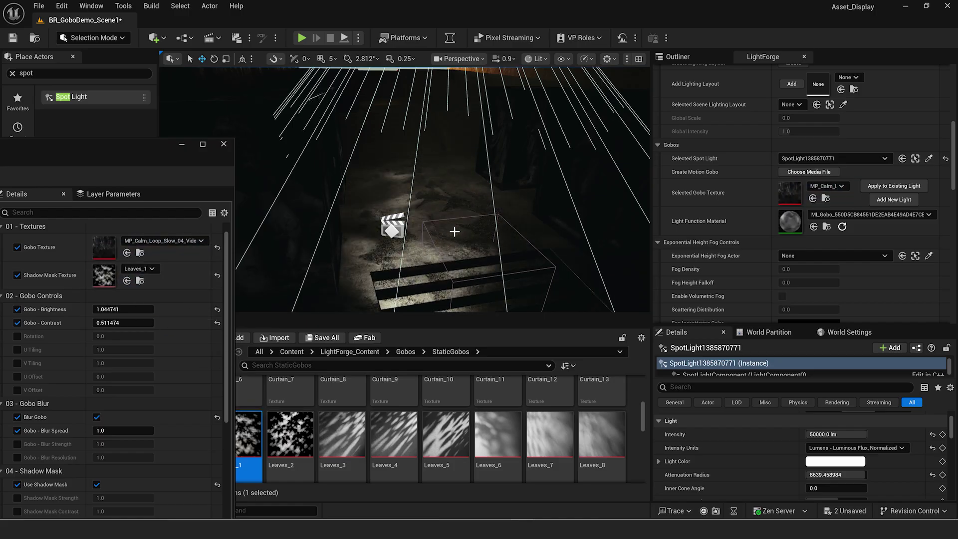
Step: Replace the shadow mask texture with Noir_4 and set Shadow Mask Strength to about 6.88
{"action": "scroll", "coordinate": [578, 444], "scroll_direction": "down", "scroll_amount": 2}
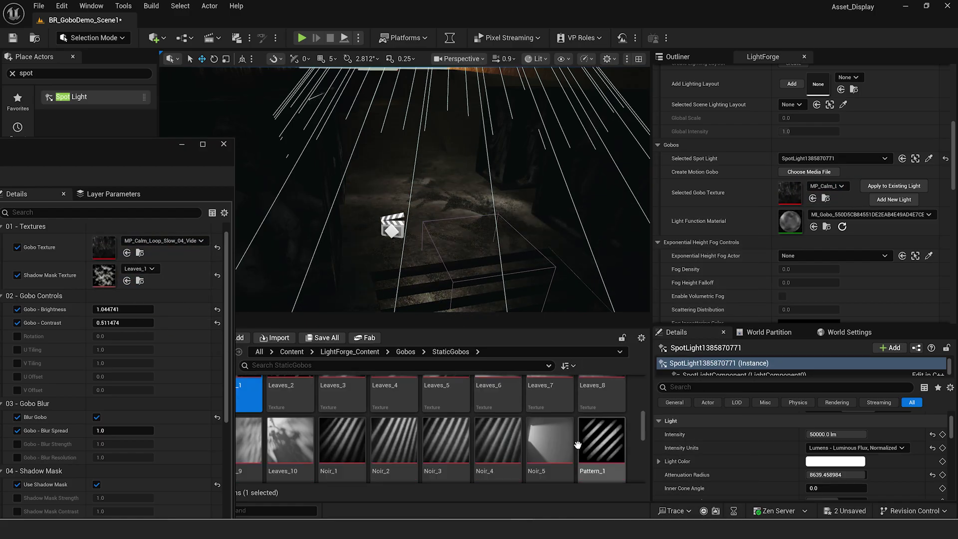
{"action": "left_click_drag", "start_coordinate": [497, 440], "coordinate": [104, 276]}
{"action": "left_click", "coordinate": [20, 412]}
{"action": "left_click_drag", "start_coordinate": [120, 412], "coordinate": [150, 412]}
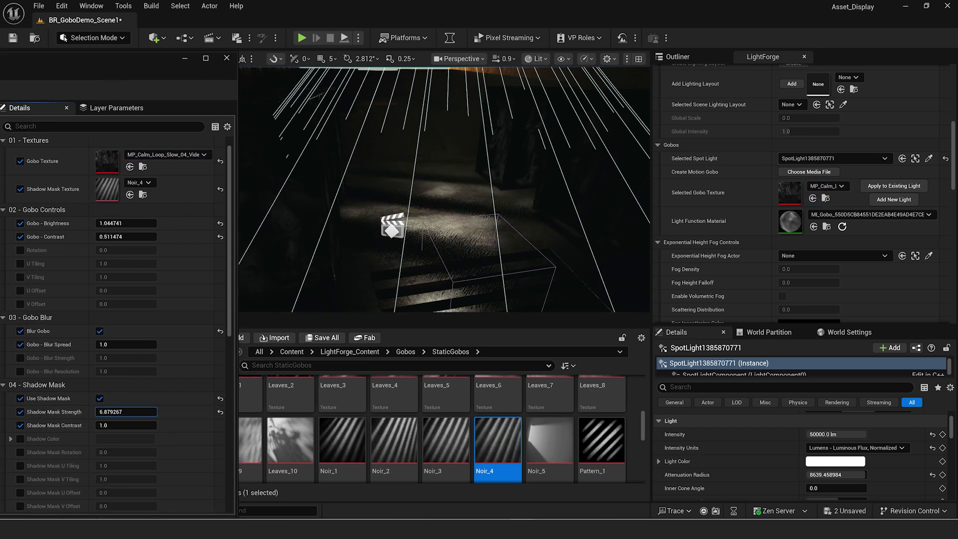
Step: Override the shadow mask tiling with U Tiling at about 5.46 and V Tiling at 1.0, and set Shadow Mask Strength to about 4.32
{"action": "left_click", "coordinate": [21, 466]}
{"action": "left_click", "coordinate": [20, 479]}
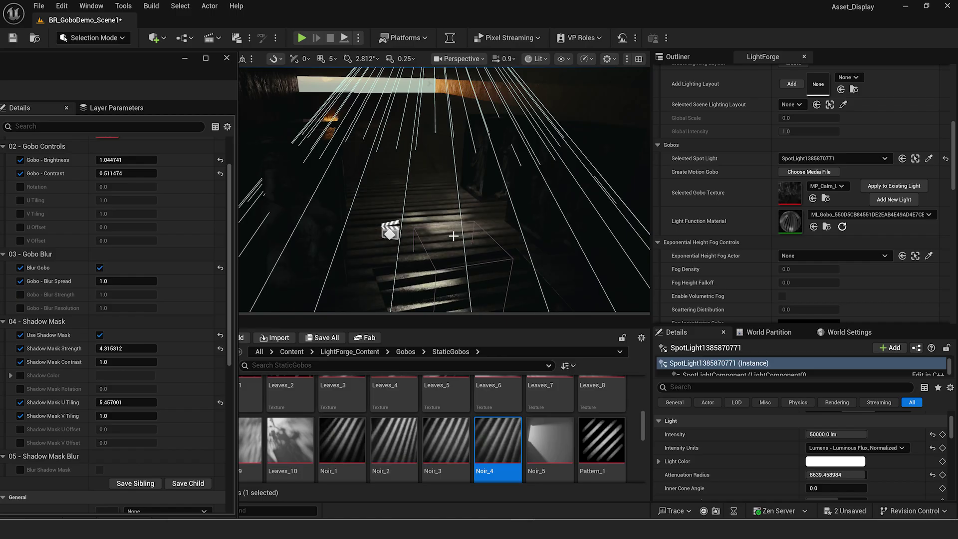
{"action": "right_click_drag", "start_coordinate": [453, 236], "coordinate": [444, 194]}
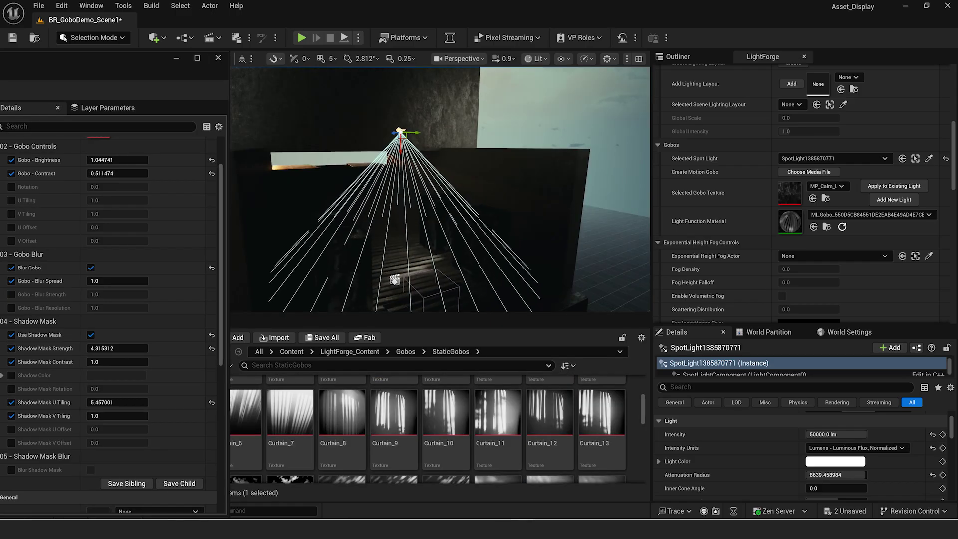
{"action": "right_click_drag", "start_coordinate": [449, 164], "coordinate": [448, 161]}
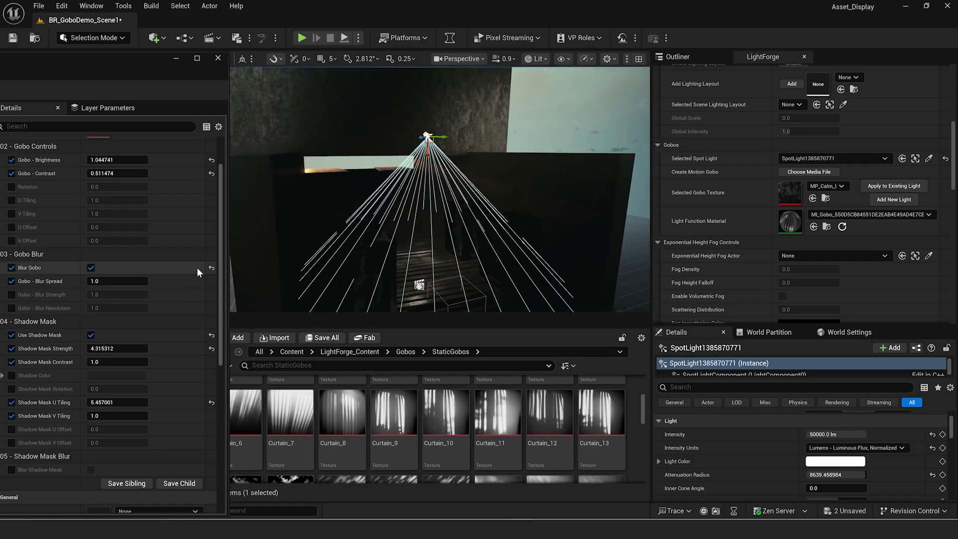
Step: Turn off Use Shadow Mask and Blur Gobo in the material instance
{"action": "scroll", "coordinate": [199, 272], "scroll_direction": "down", "scroll_amount": 1}
{"action": "left_click", "coordinate": [91, 319]}
{"action": "right_click_drag", "start_coordinate": [527, 229], "coordinate": [520, 228]}
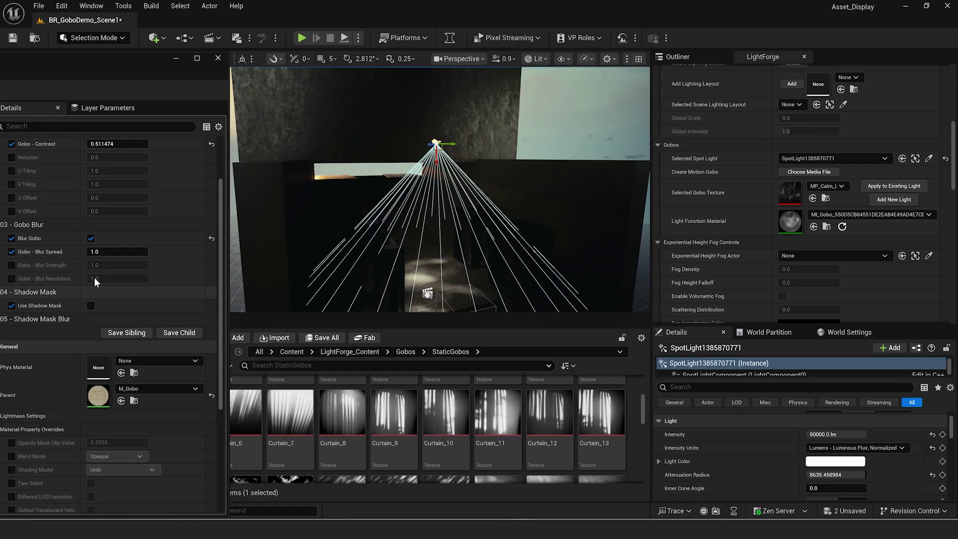
{"action": "left_click", "coordinate": [91, 239]}
Step: Angle the spot light through the roof opening from outside, with an outer cone angle of about 13.03 and inner cone angle of 7.636
{"action": "right_click_drag", "start_coordinate": [390, 209], "coordinate": [441, 228]}
{"action": "scroll", "coordinate": [434, 222], "scroll_direction": "up", "scroll_amount": 3}
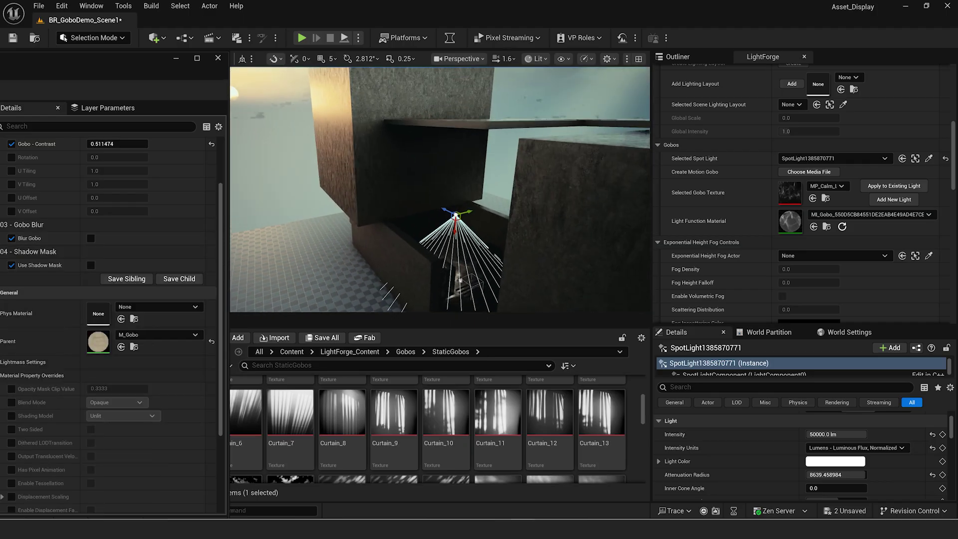
{"action": "scroll", "coordinate": [725, 444], "scroll_direction": "down", "scroll_amount": 3}
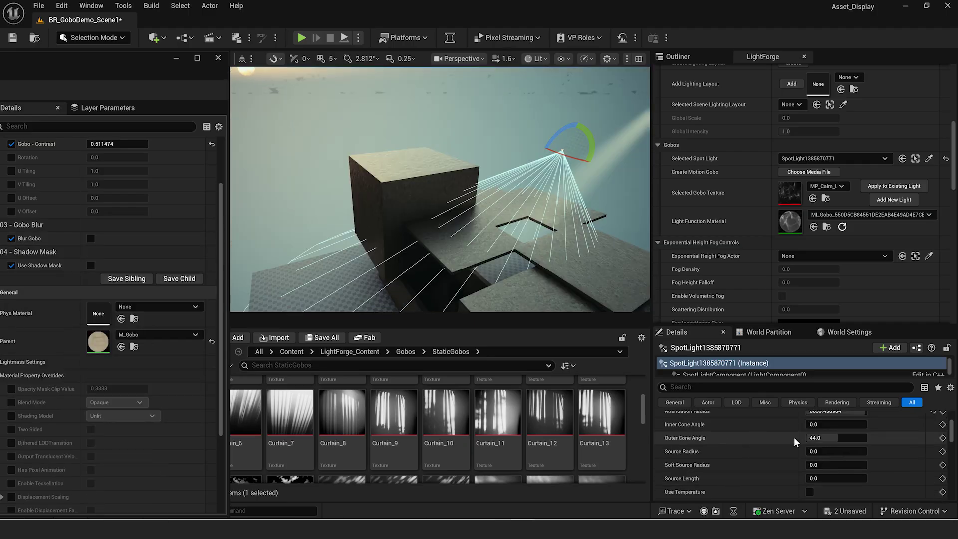
{"action": "left_click_drag", "start_coordinate": [815, 436], "coordinate": [792, 437]}
{"action": "left_click_drag", "start_coordinate": [816, 424], "coordinate": [819, 424]}
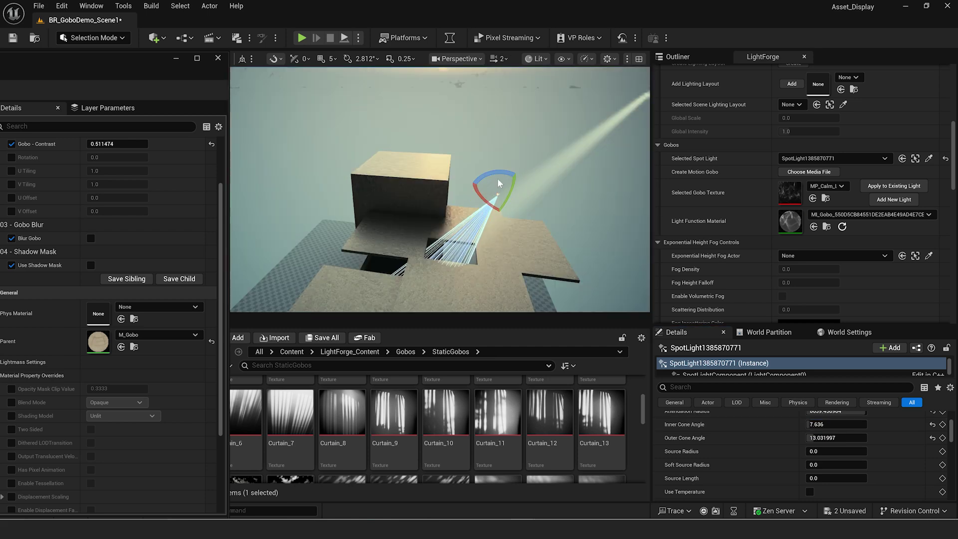
Step: Move the spot light farther from the roof opening, set its intensity to 200000 lm, and set the gobo contrast to about 0.34
{"action": "key", "text": "w"}
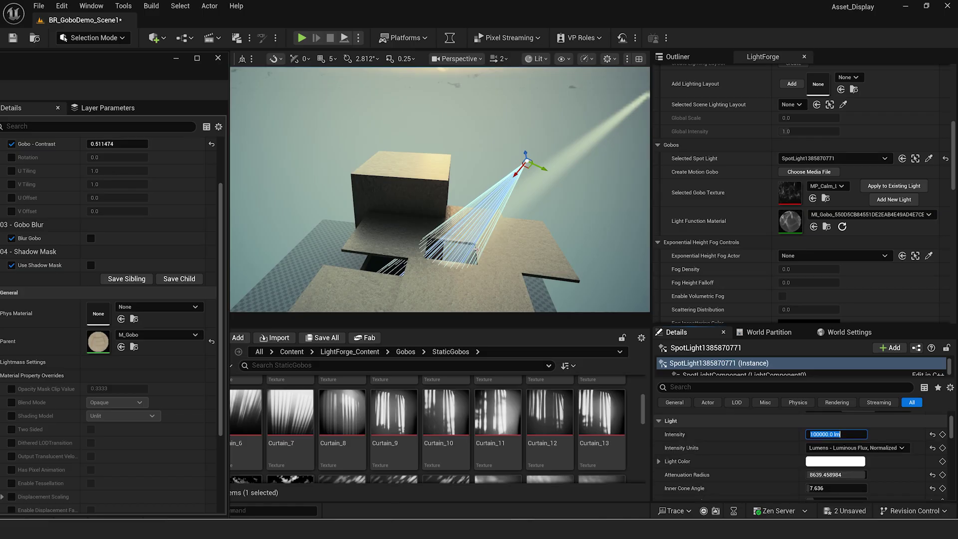
{"action": "key", "text": "w"}
{"action": "right_click_drag", "start_coordinate": [544, 186], "coordinate": [514, 194]}
{"action": "key", "text": "s"}
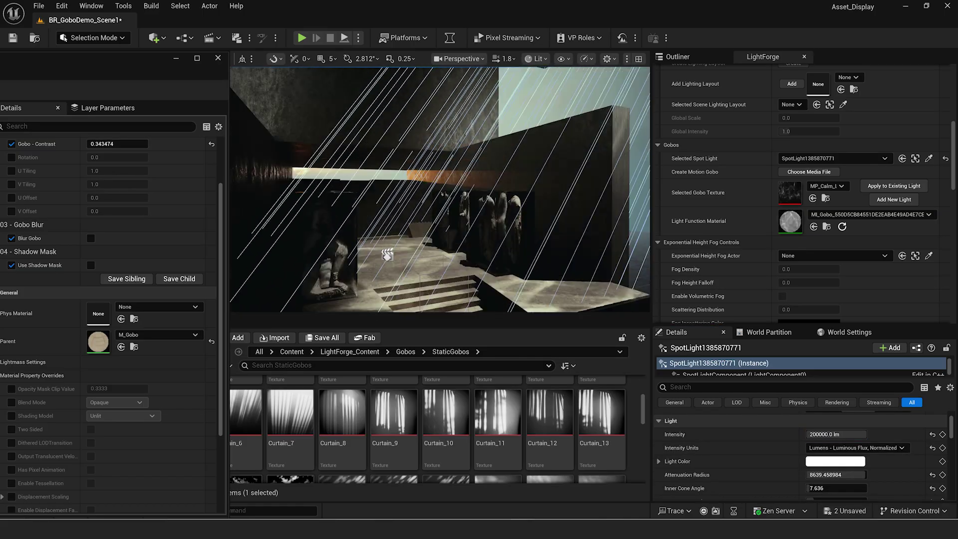
Step: Set the spot light's source radius to 116 and narrow its outer cone angle to about 9.56
{"action": "right_click_drag", "start_coordinate": [502, 208], "coordinate": [499, 208]}
{"action": "scroll", "coordinate": [768, 437], "scroll_direction": "down", "scroll_amount": 3}
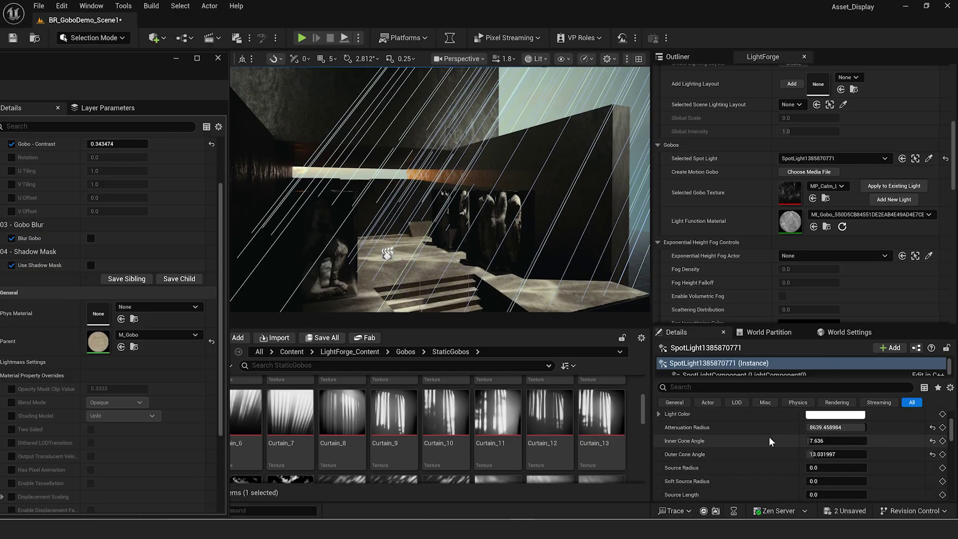
{"action": "left_click_drag", "start_coordinate": [834, 468], "coordinate": [839, 467]}
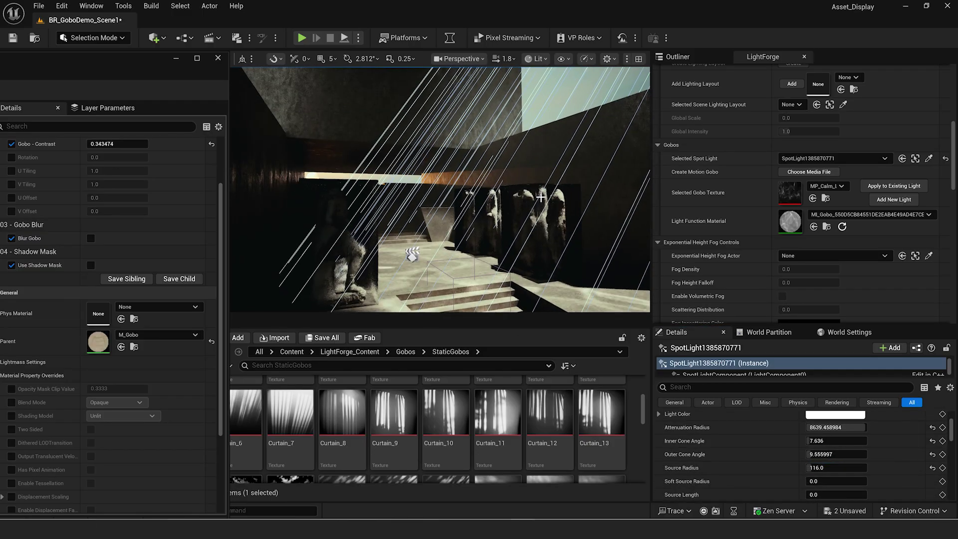
Step: Duplicate the gobo spot light, place the copy inside the hall, and rotate it to aim upward at the wall and ceiling
{"action": "right_click_drag", "start_coordinate": [440, 200], "coordinate": [444, 109]}
{"action": "scroll", "coordinate": [444, 124], "scroll_direction": "up", "scroll_amount": 3}
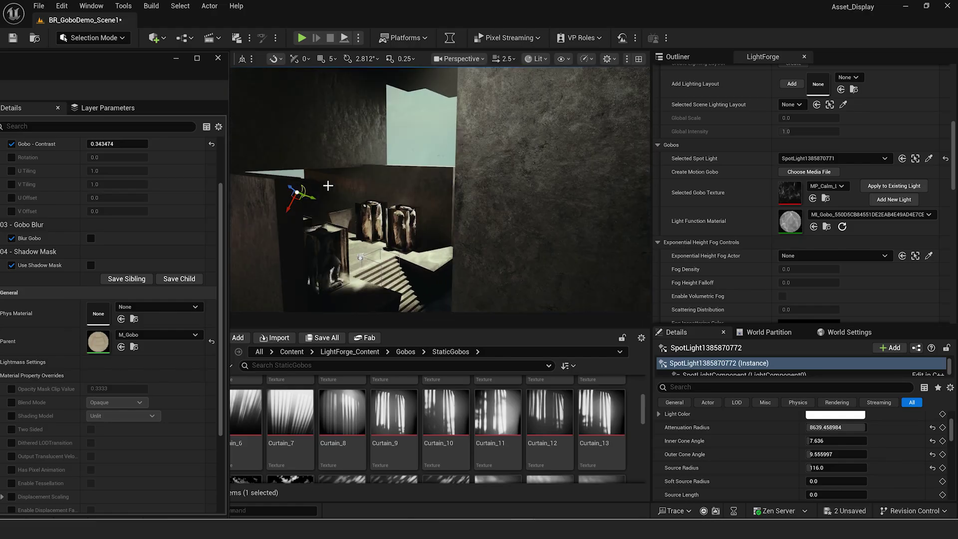
{"action": "right_click_drag", "start_coordinate": [328, 186], "coordinate": [366, 174]}
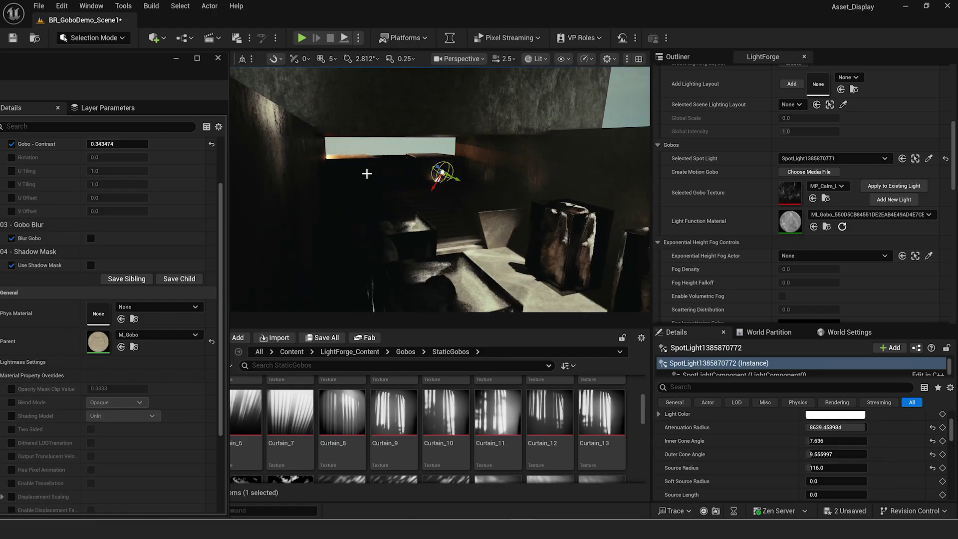
{"action": "left_click_drag", "start_coordinate": [437, 164], "coordinate": [438, 172]}
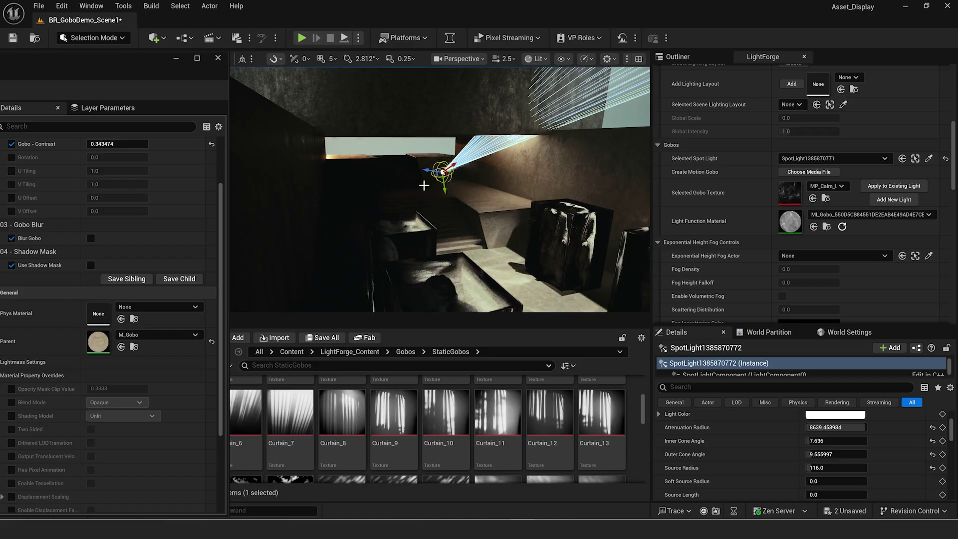
{"action": "mouse_move", "coordinate": [454, 187]}
{"action": "right_mouse_down"}
{"action": "mouse_move", "coordinate": [466, 191]}
{"action": "mouse_move", "coordinate": [449, 191]}
{"action": "right_mouse_up"}
{"action": "scroll", "coordinate": [453, 187], "scroll_direction": "down", "scroll_amount": 3}
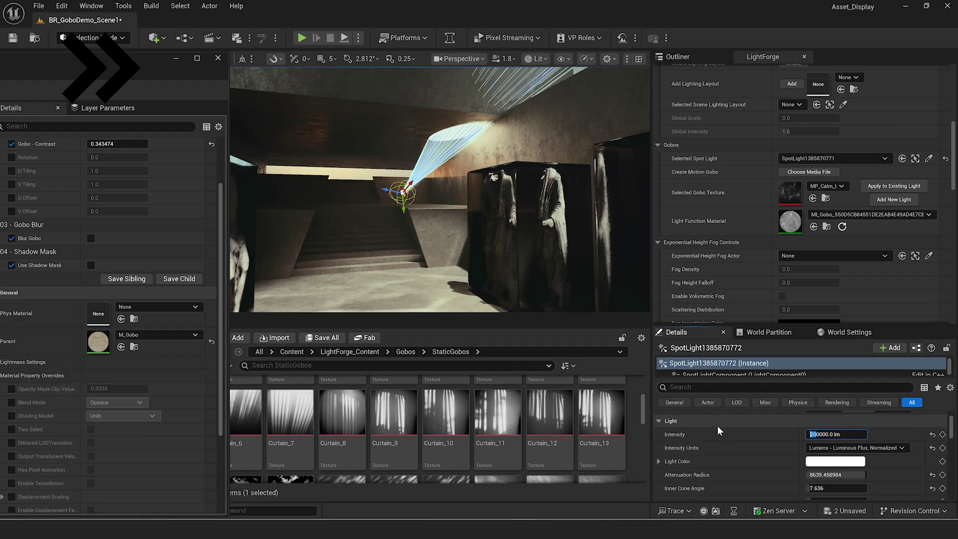
Step: Rotate the duplicated spot light in the hall to adjust its aim and set its intensity to 20000 lm
{"action": "left_click_drag", "start_coordinate": [357, 186], "coordinate": [363, 179]}
{"action": "left_click", "coordinate": [833, 419]}
{"action": "type", "text": "20000.0 lm"}
{"action": "key", "text": "Return"}
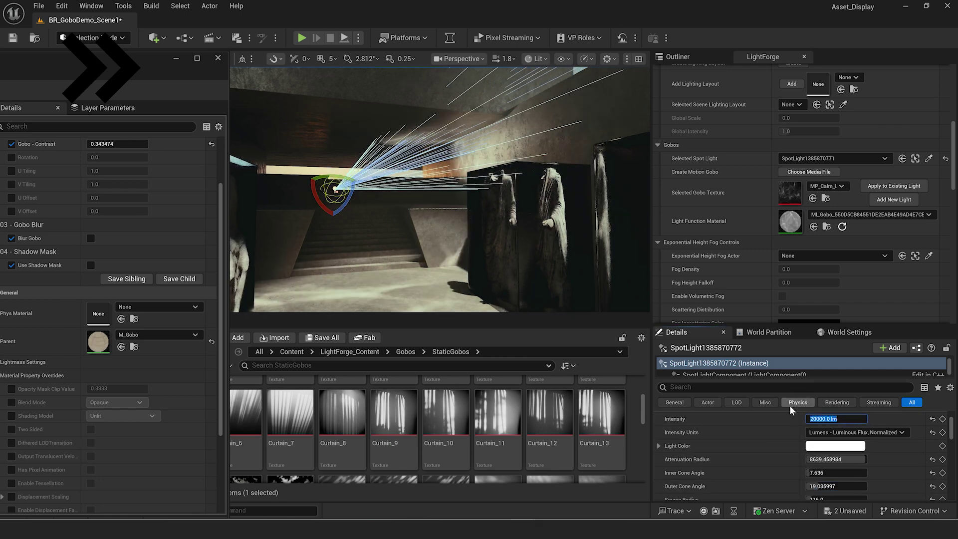
Step: Assign the duplicated light as LightForge's selected spot light, create a motion gobo from the Disrupted_Loop_Slow_03 media, and apply it to that light
{"action": "left_click", "coordinate": [903, 158]}
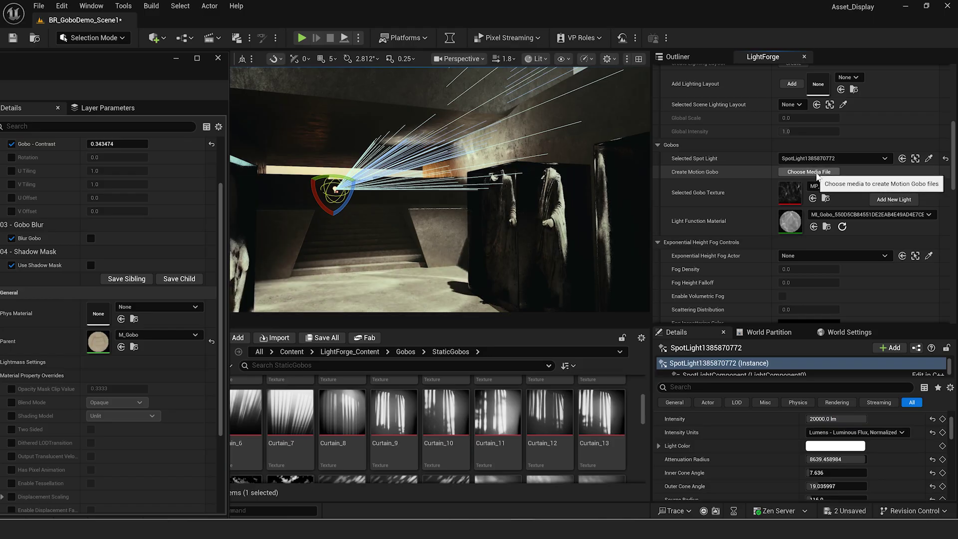
{"action": "left_click", "coordinate": [818, 175]}
{"action": "left_click", "coordinate": [719, 170]}
{"action": "left_click", "coordinate": [674, 460]}
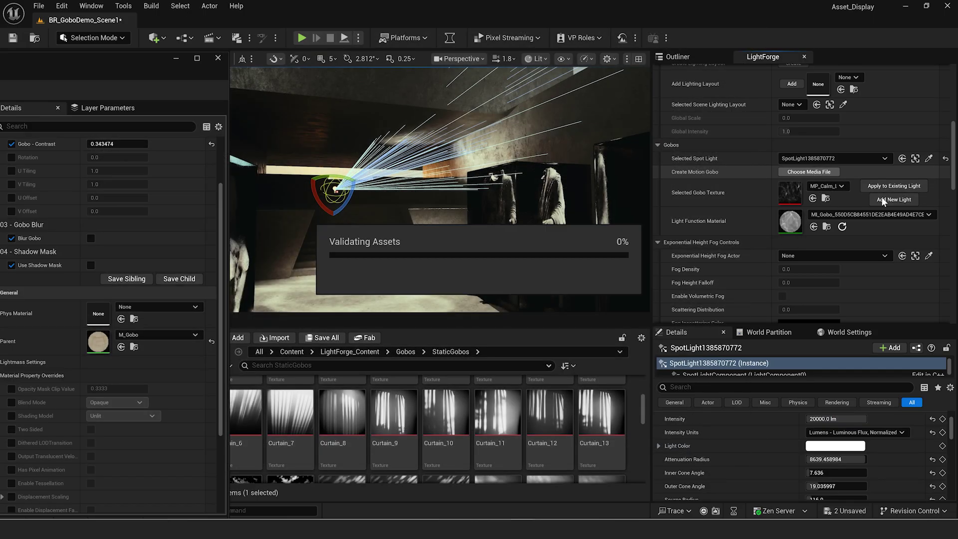
{"action": "left_click", "coordinate": [885, 188]}
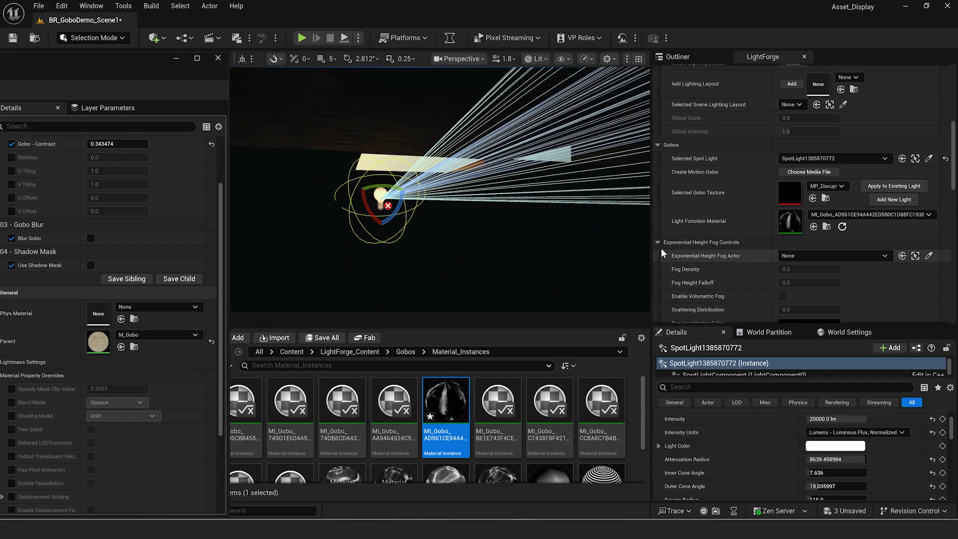
Step: In the duplicated light's new gobo material instance, enable the brightness override, set the gobo contrast to about 0.75, and turn on gobo blur
{"action": "right_click_drag", "start_coordinate": [374, 220], "coordinate": [410, 280]}
{"action": "left_click_drag", "start_coordinate": [350, 181], "coordinate": [365, 180]}
{"action": "left_click", "coordinate": [762, 235]}
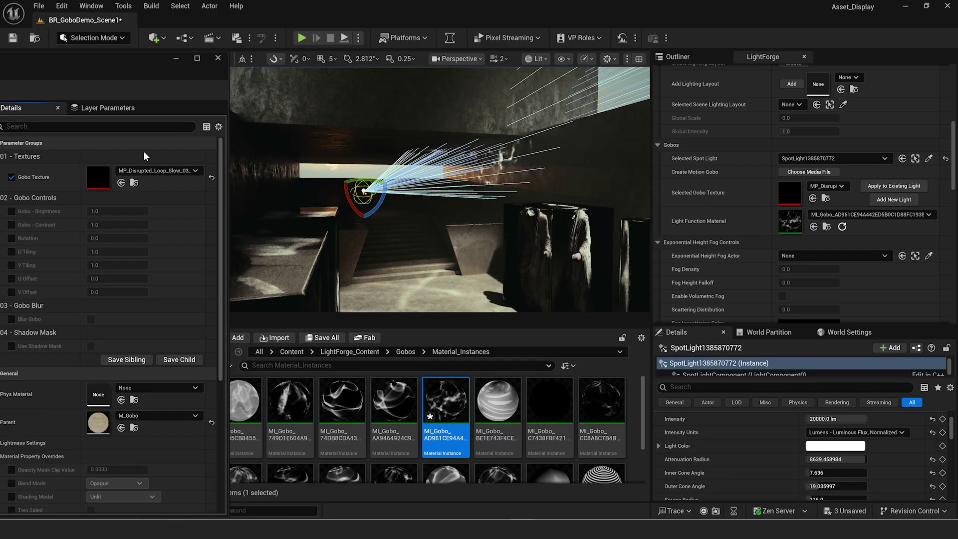
{"action": "left_click", "coordinate": [12, 211]}
{"action": "left_click", "coordinate": [12, 225]}
{"action": "left_click_drag", "start_coordinate": [110, 225], "coordinate": [104, 225]}
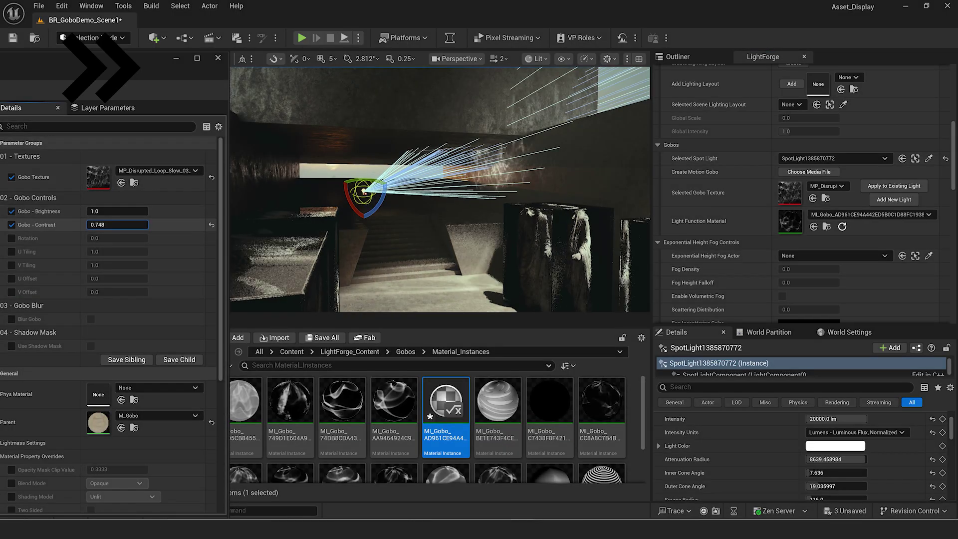
{"action": "left_click", "coordinate": [12, 320]}
{"action": "left_click", "coordinate": [91, 319]}
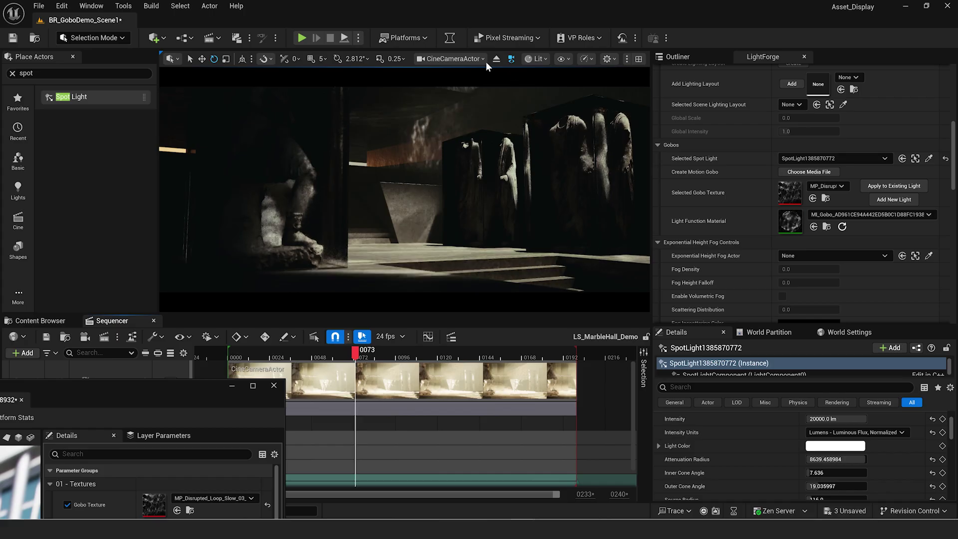
Step: Switch the CineCameraActor viewport to the Path Tracing view mode to preview the lighting
{"action": "left_click", "coordinate": [533, 58]}
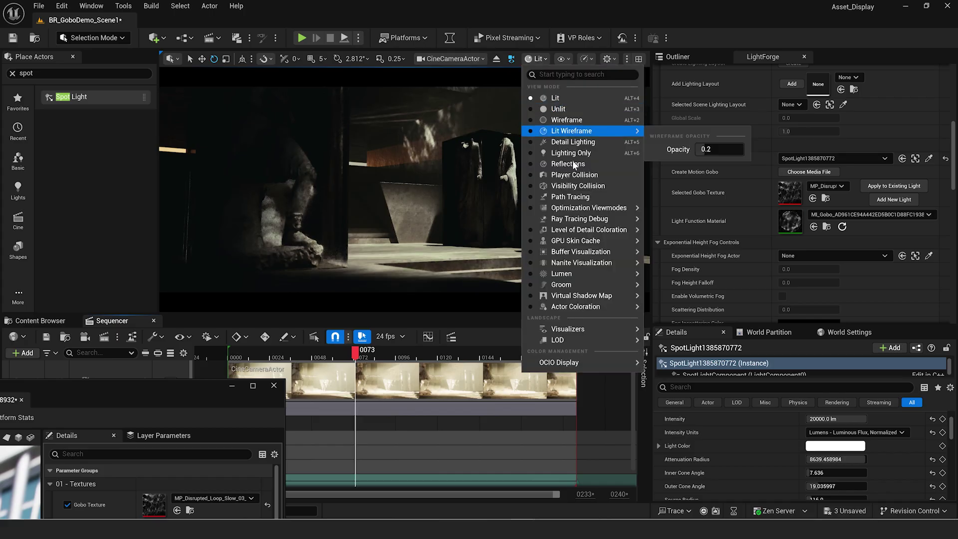
{"action": "left_click", "coordinate": [573, 197]}
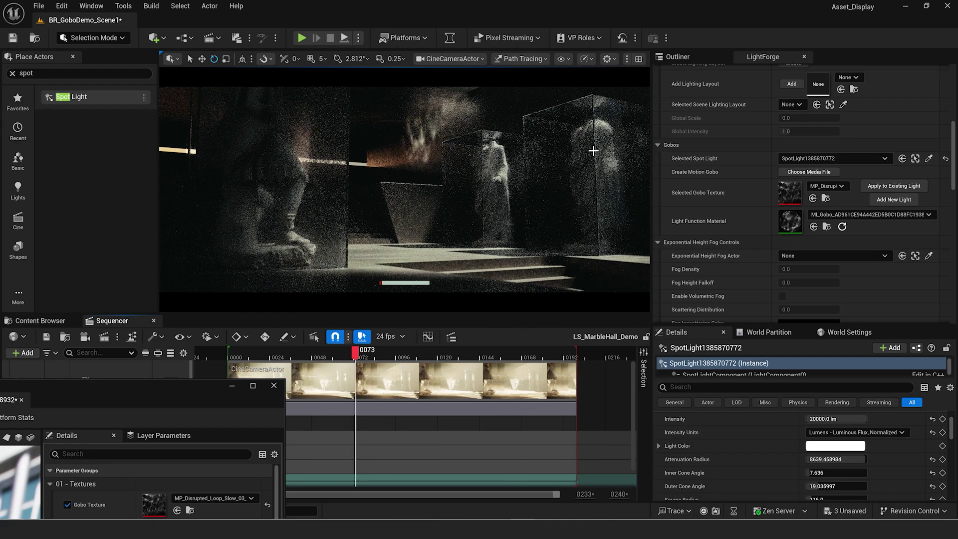